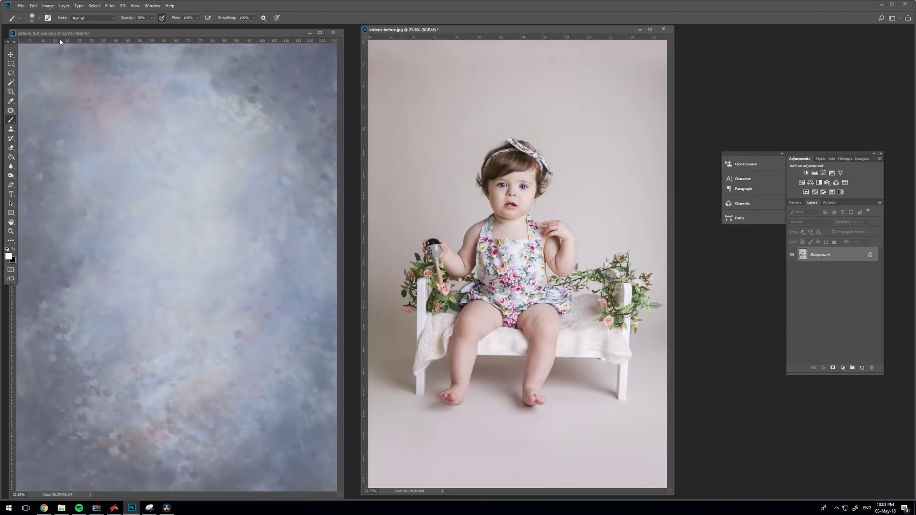
Copy the blue textured backdrop into the portrait document as a new layer above the photo
click(10, 55)
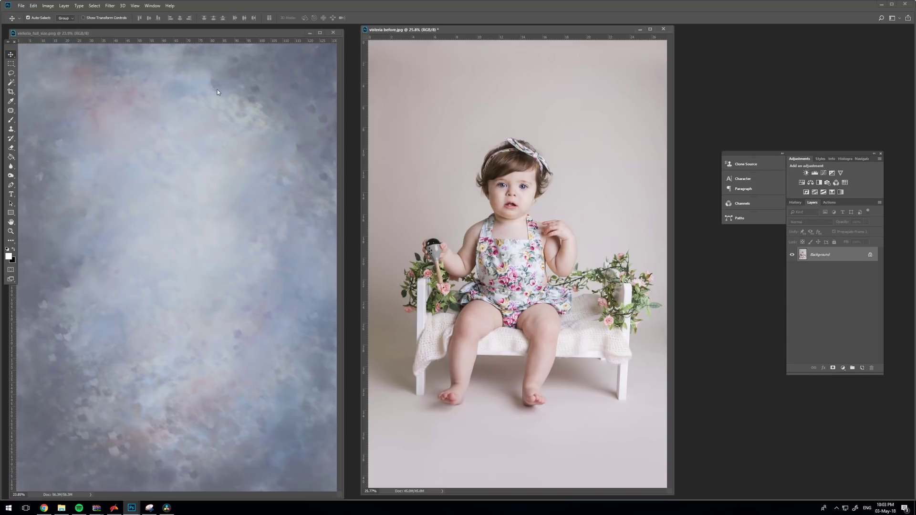
drag(217, 89, 571, 110)
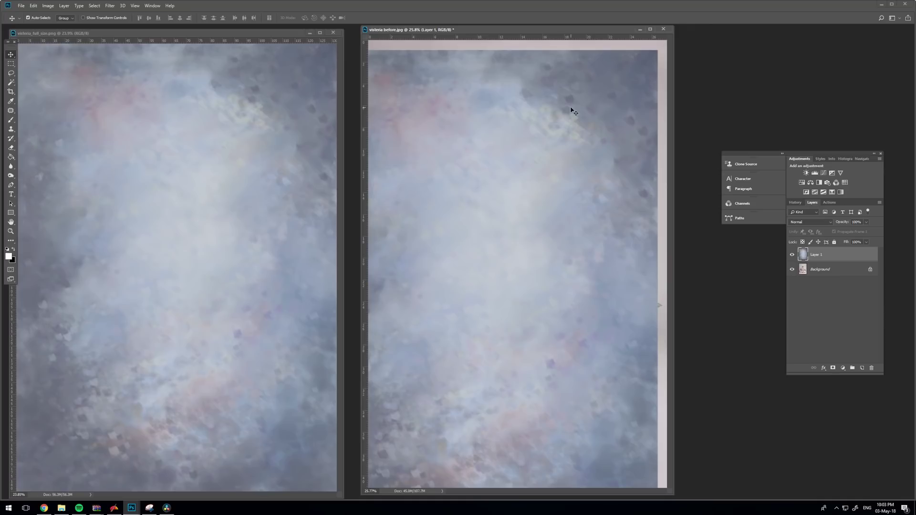
key(ctrl+t)
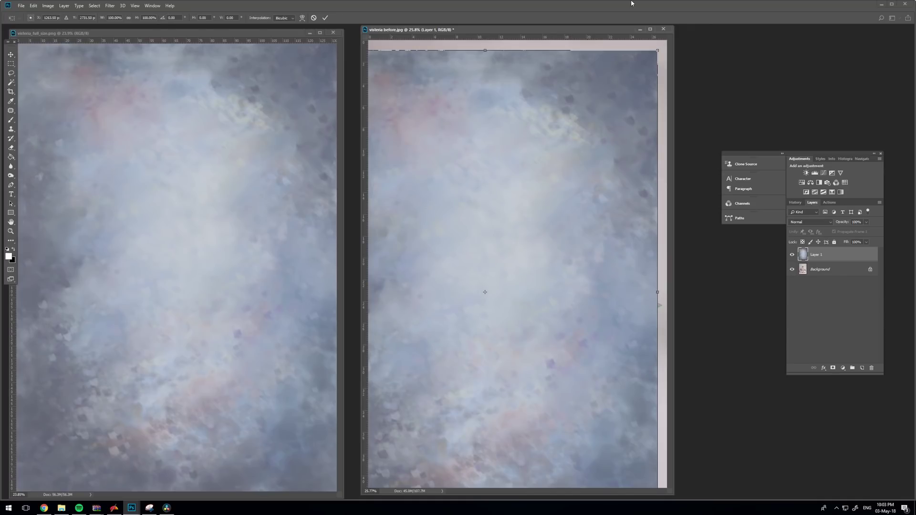
drag(657, 50, 619, 102)
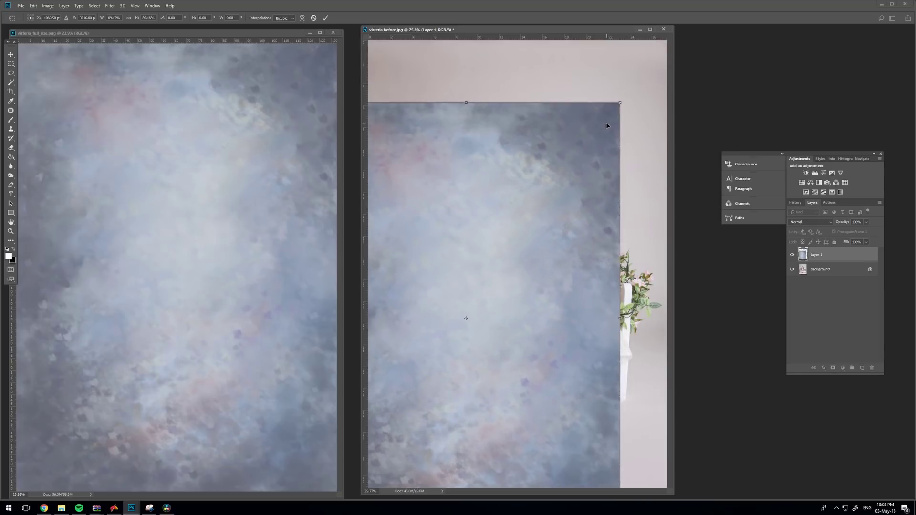
drag(563, 151, 609, 87)
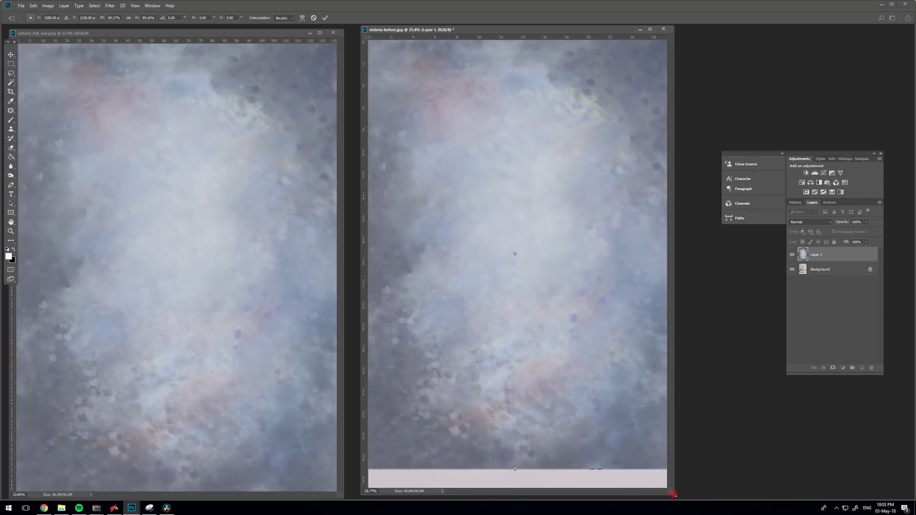
drag(674, 494, 830, 501)
drag(599, 256, 589, 262)
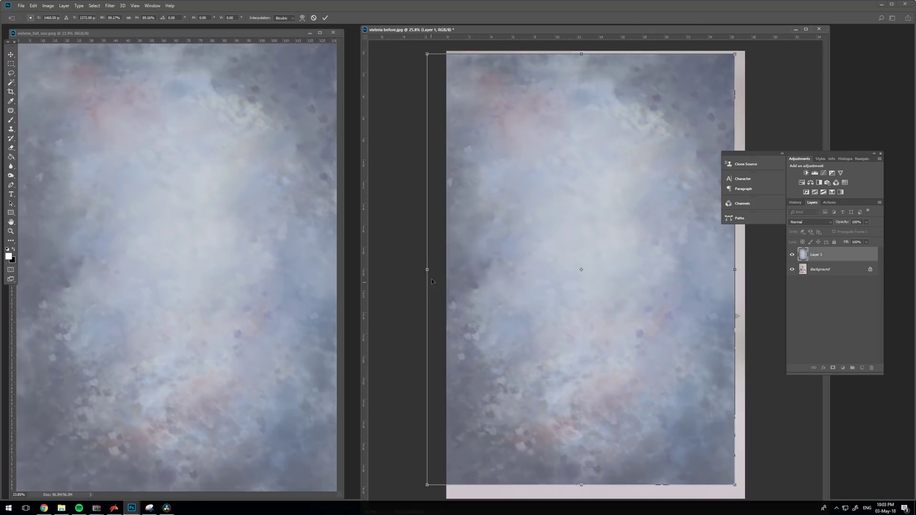
drag(427, 271, 407, 269)
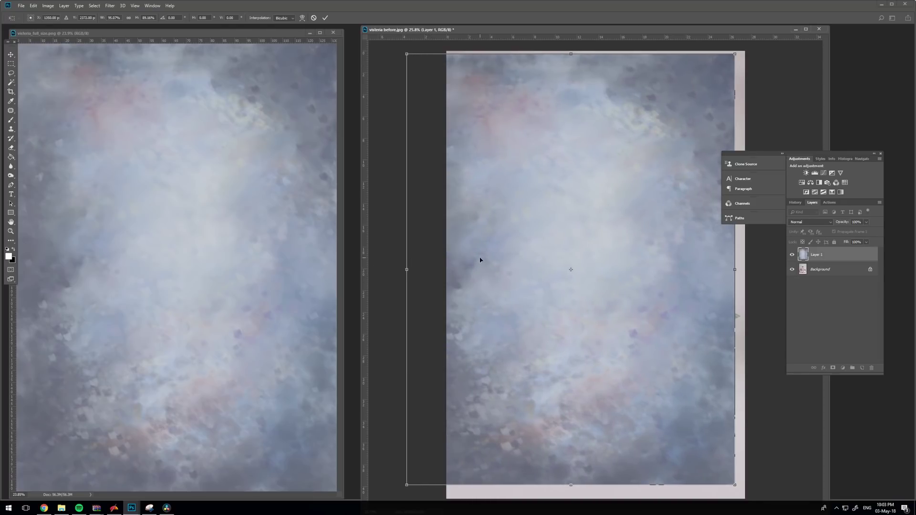
key(Return)
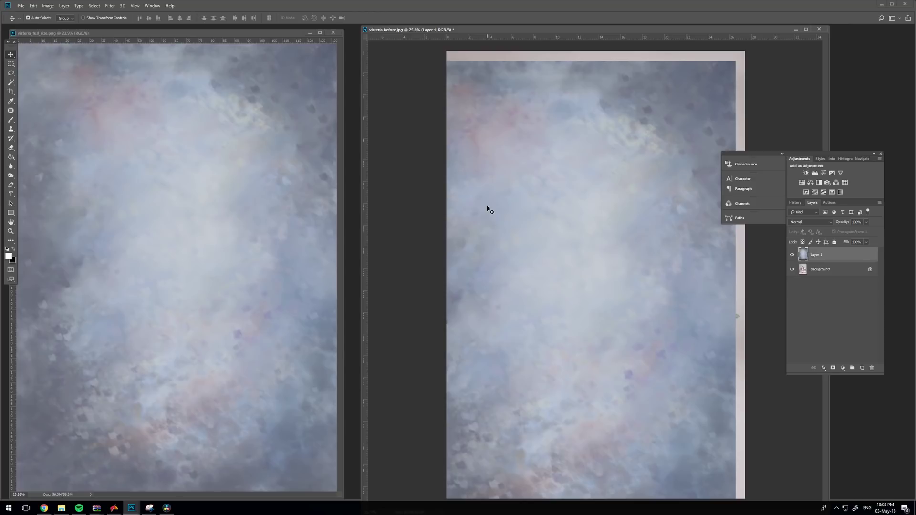
Scale the backdrop layer to about 95.8% and position it so it covers the whole portrait canvas
key(ctrl+t)
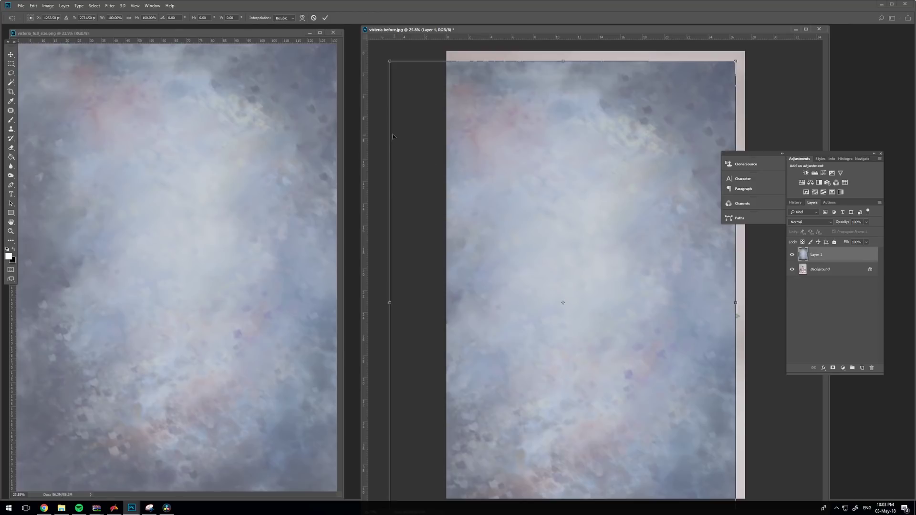
drag(390, 61, 404, 81)
drag(468, 111, 485, 68)
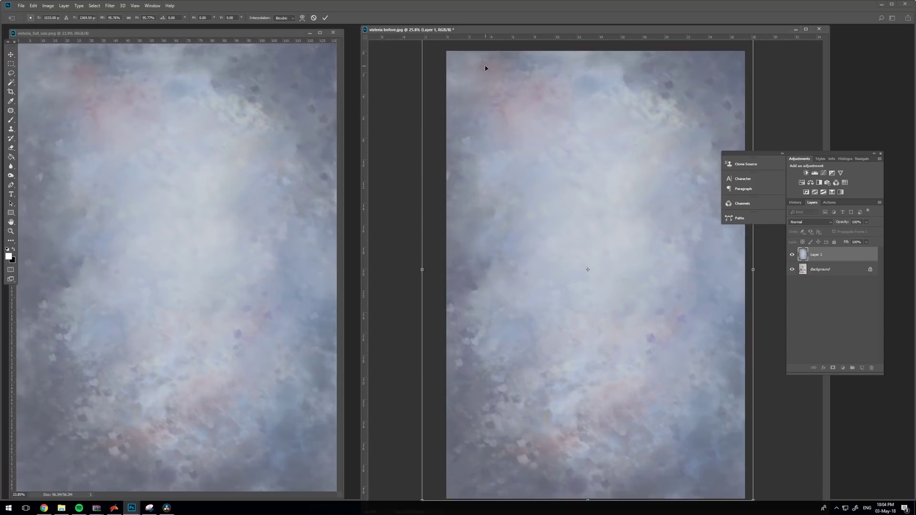
key(Return)
drag(488, 33, 441, 35)
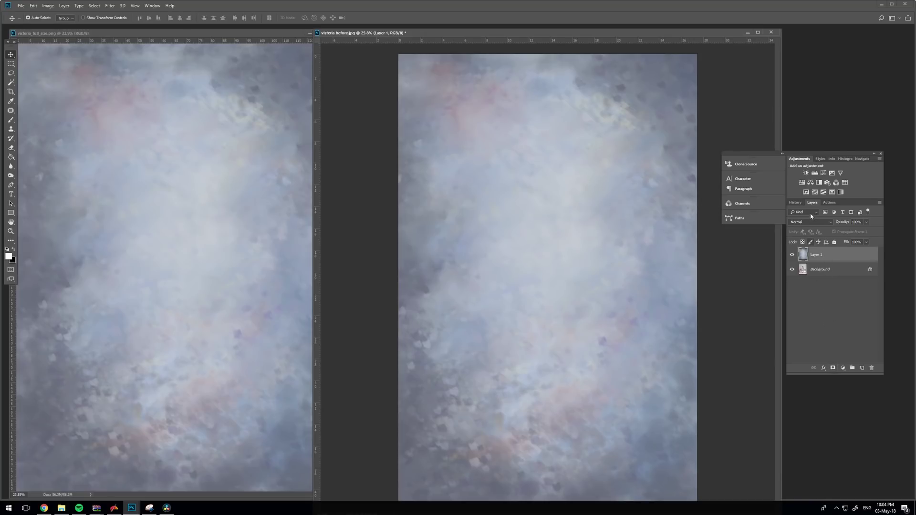
Add a white layer mask to the backdrop layer and make the mask active
click(833, 369)
click(802, 254)
click(817, 253)
Choose the soft round Brush at 100% opacity and lower the backdrop layer's opacity to about 59%
click(11, 121)
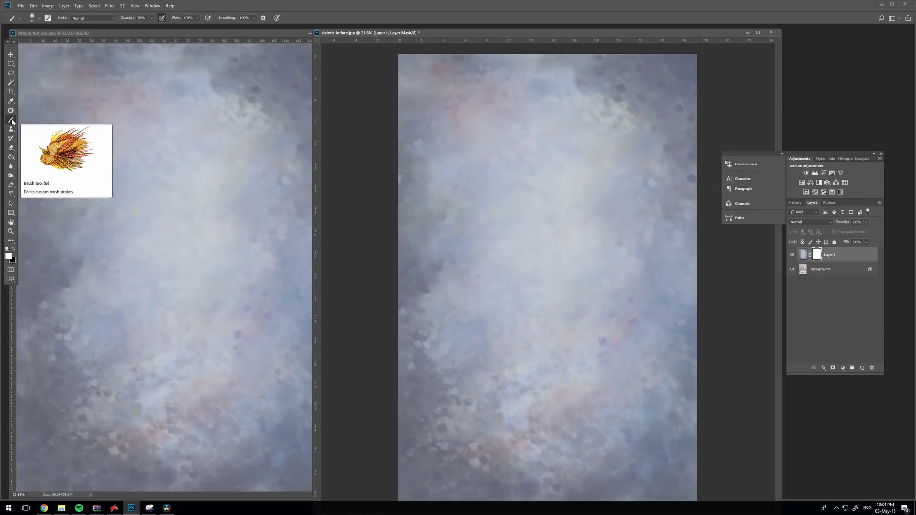
click(39, 20)
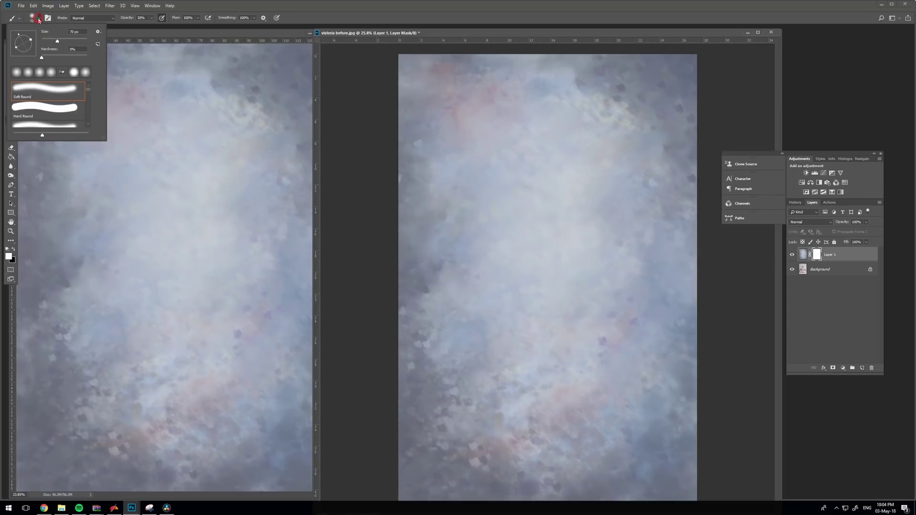
click(39, 18)
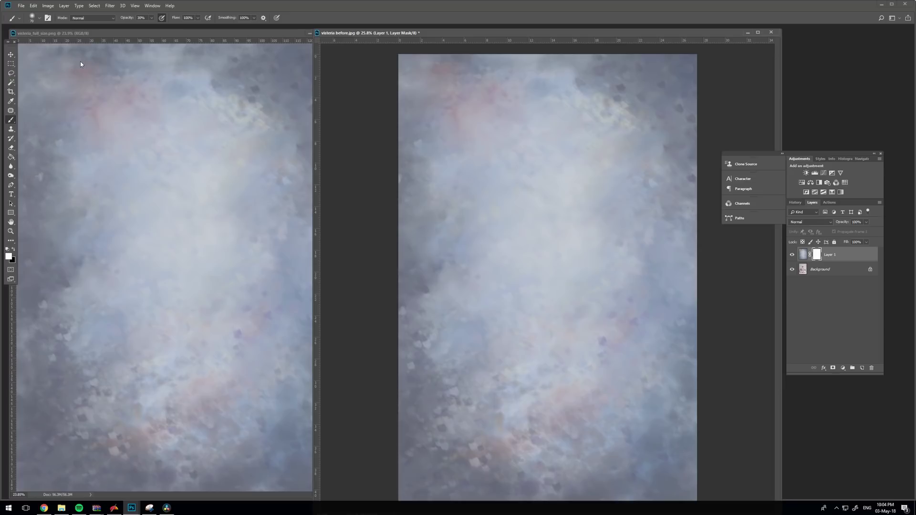
click(151, 18)
click(867, 223)
drag(862, 232, 855, 232)
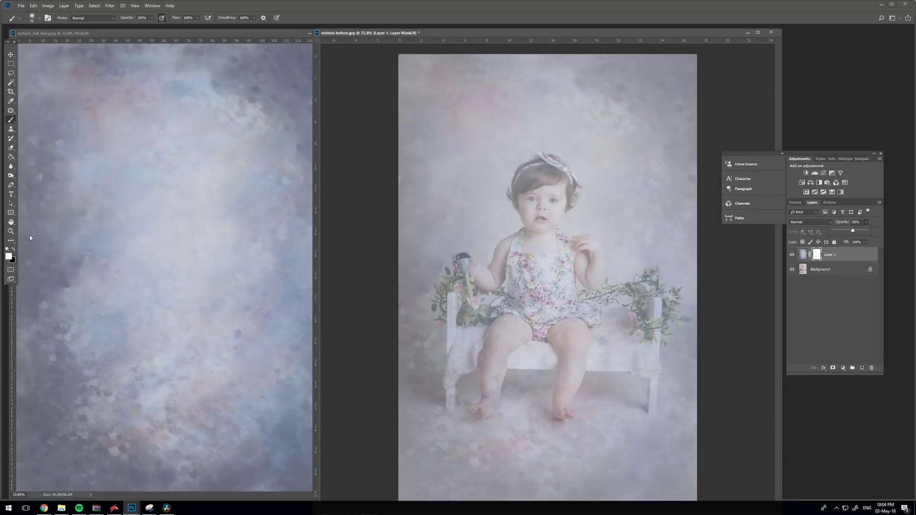
Paint the layer mask in black to reveal the child's fringe above the eye nearer the rattle
click(11, 232)
drag(530, 177, 530, 177)
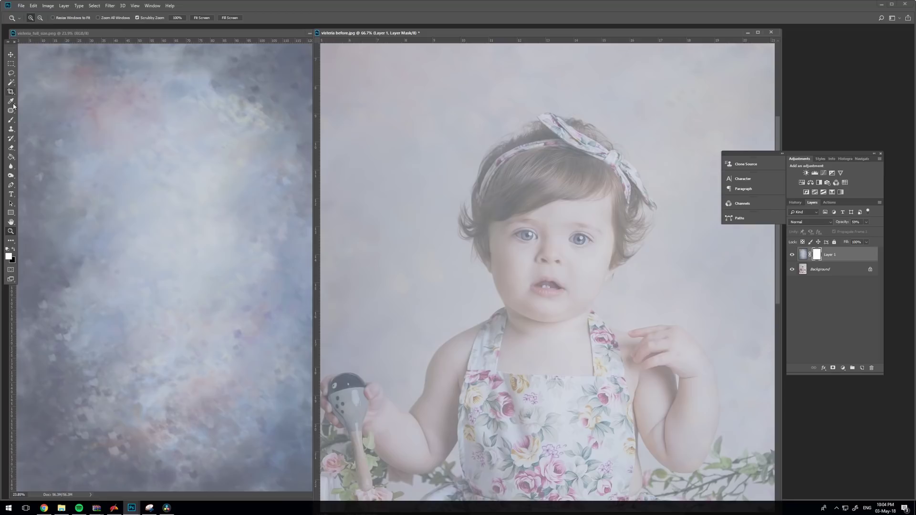
click(11, 120)
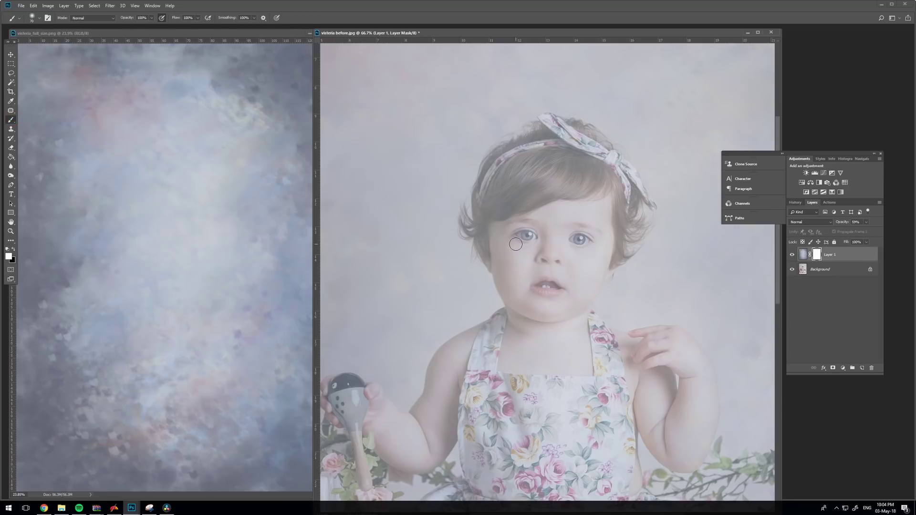
drag(536, 169, 521, 207)
click(15, 250)
mouse_move(501, 191)
mouse_down()
mouse_move(516, 154)
mouse_move(482, 188)
mouse_move(526, 150)
mouse_move(551, 159)
mouse_move(507, 231)
mouse_move(531, 219)
mouse_up()
Enlarge the brush and paint the mask to reveal more of the hair, both eyes, the cheeks and the mouth
key(])
key(])
key(])
key(])
key(])
key(])
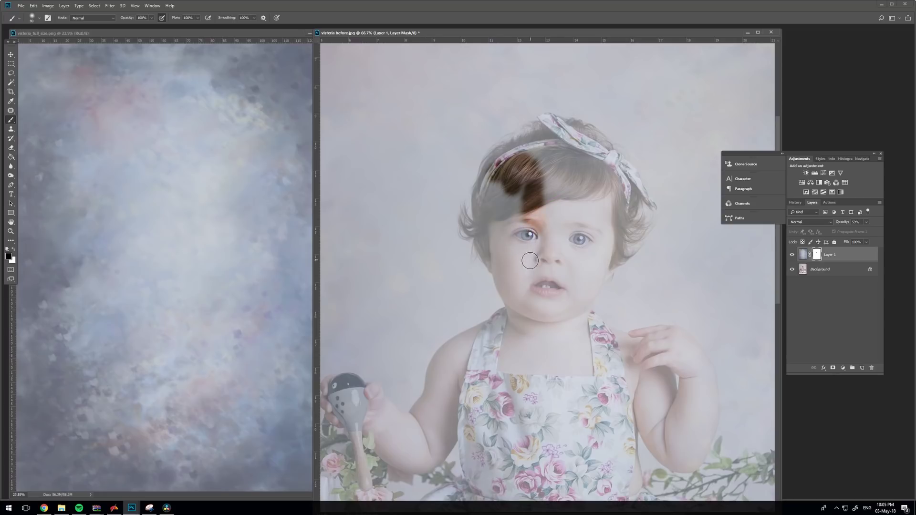
mouse_move(528, 266)
mouse_down()
mouse_move(493, 198)
mouse_move(496, 229)
mouse_move(523, 275)
mouse_move(537, 226)
mouse_move(570, 205)
mouse_move(563, 179)
mouse_move(531, 155)
mouse_move(517, 184)
mouse_up()
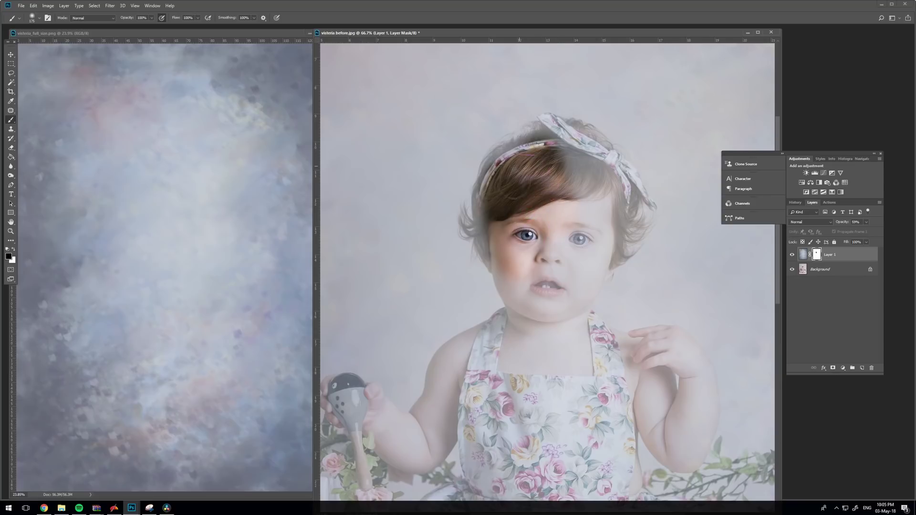
key([)
key([)
mouse_move(544, 146)
mouse_down()
mouse_move(509, 158)
mouse_move(549, 138)
mouse_move(486, 177)
mouse_move(496, 167)
mouse_move(478, 209)
mouse_move(493, 171)
mouse_move(488, 236)
mouse_move(488, 209)
mouse_move(512, 289)
mouse_move(505, 261)
mouse_move(517, 294)
mouse_move(564, 310)
mouse_move(597, 250)
mouse_move(591, 243)
mouse_move(588, 269)
mouse_move(596, 192)
mouse_move(590, 252)
mouse_move(576, 207)
mouse_move(529, 241)
mouse_move(533, 278)
mouse_move(556, 286)
mouse_up()
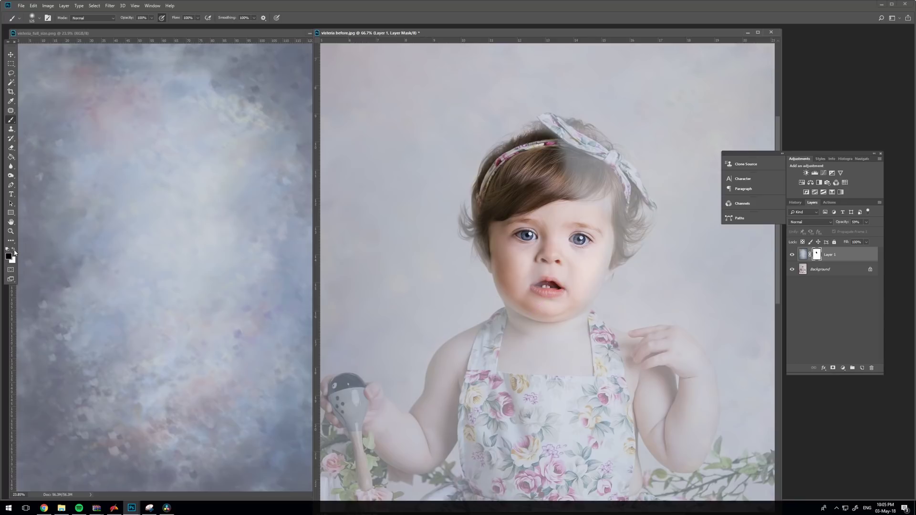
Paint white beside the face to restore the backdrop, and reveal the hair edge again in black with a smaller brush
click(14, 249)
drag(490, 287, 485, 213)
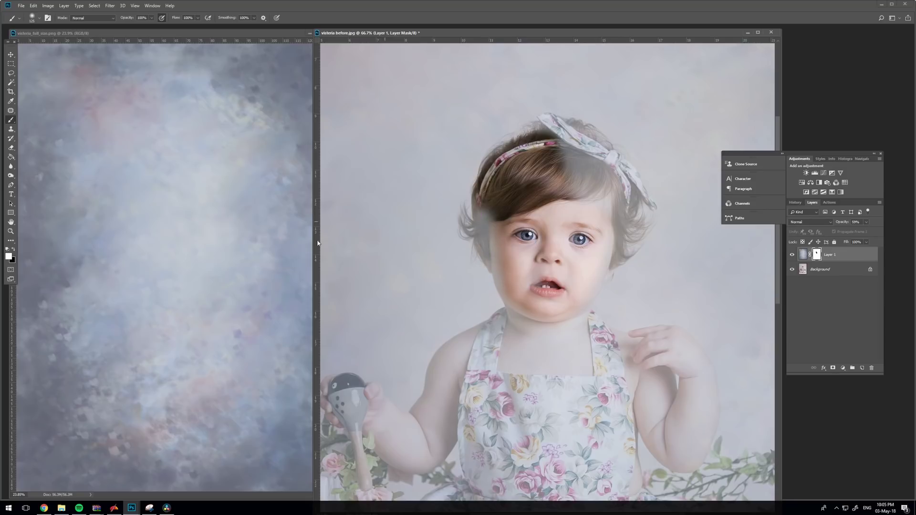
click(11, 250)
key([)
mouse_move(487, 203)
mouse_down()
mouse_move(487, 247)
mouse_move(481, 231)
mouse_move(490, 231)
mouse_move(493, 255)
mouse_up()
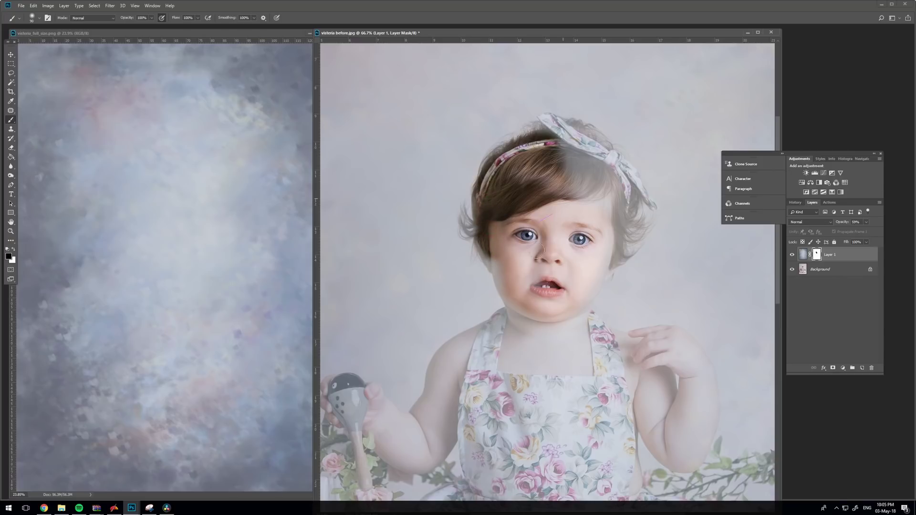
Reveal the rest of the fringe, the headband bow, the far cheek and the jaw on the mask
mouse_move(549, 185)
mouse_down()
mouse_move(568, 165)
mouse_move(550, 154)
mouse_move(558, 145)
mouse_move(538, 144)
mouse_move(545, 135)
mouse_move(580, 129)
mouse_move(618, 172)
mouse_move(567, 175)
mouse_move(575, 156)
mouse_move(591, 188)
mouse_move(560, 246)
mouse_move(572, 247)
mouse_move(596, 219)
mouse_move(573, 190)
mouse_move(602, 158)
mouse_move(606, 204)
mouse_up()
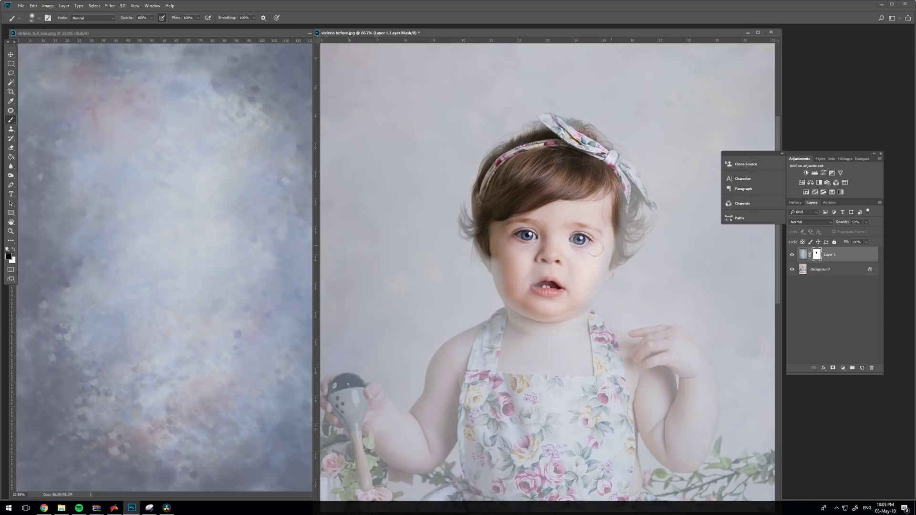
drag(596, 249, 573, 314)
Reveal the floral romper from the bib down to the waist, adjusting the brush size for the mask strokes
key(bracketright)
key(bracketright)
key(bracketright)
key(bracketright)
key(bracketright)
key(bracketright)
mouse_move(511, 398)
mouse_down()
mouse_move(484, 386)
mouse_move(505, 352)
mouse_move(467, 366)
mouse_move(507, 339)
mouse_move(465, 388)
mouse_move(491, 382)
mouse_up()
key(bracketleft)
key(bracketleft)
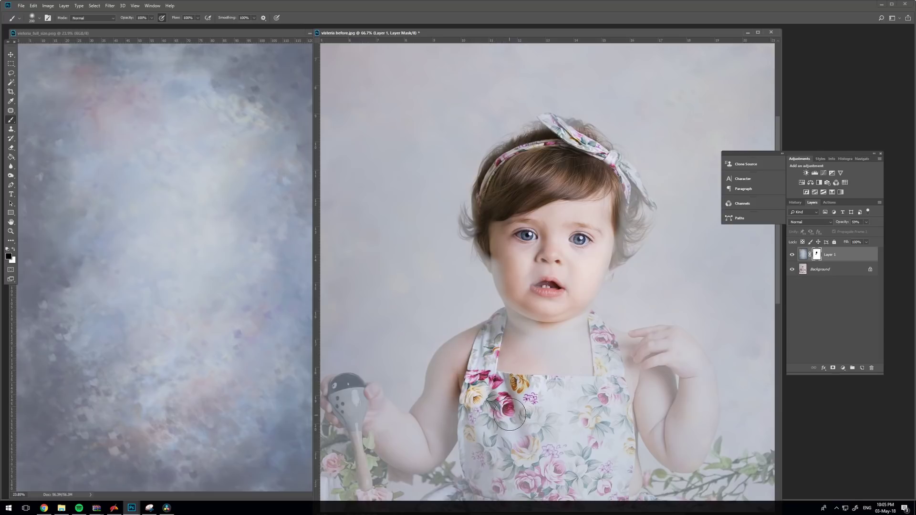
mouse_move(510, 415)
mouse_down()
mouse_move(523, 418)
mouse_move(561, 364)
mouse_up()
key(bracketleft)
drag(519, 397, 544, 289)
mouse_move(558, 282)
mouse_down()
mouse_move(530, 309)
mouse_move(539, 267)
mouse_move(513, 265)
mouse_move(510, 279)
mouse_up()
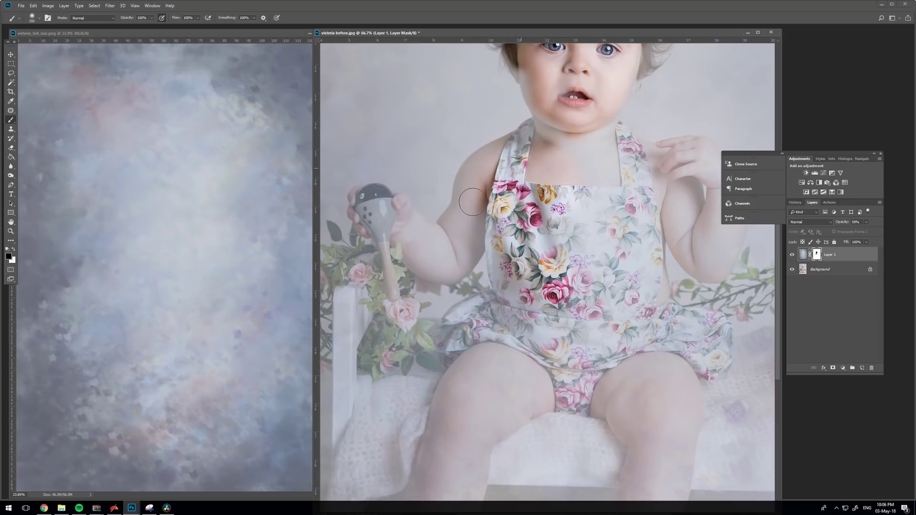
Reveal the rattle-holding arm, the thumb and the rattle's black top, using a smaller brush for the details
mouse_move(472, 202)
mouse_down()
mouse_move(444, 252)
mouse_move(387, 215)
mouse_move(410, 239)
mouse_move(375, 230)
mouse_move(384, 229)
mouse_move(370, 201)
mouse_move(359, 206)
mouse_move(378, 240)
mouse_move(379, 225)
mouse_move(382, 274)
mouse_up()
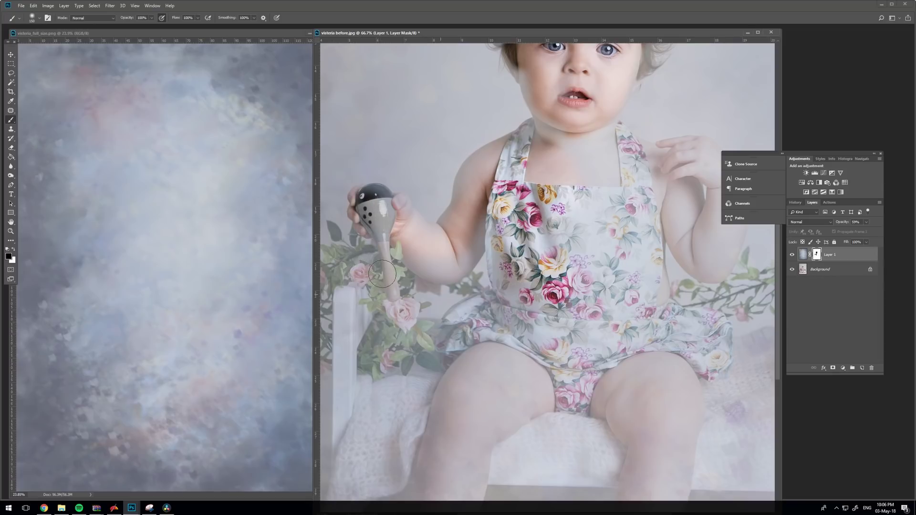
click(11, 232)
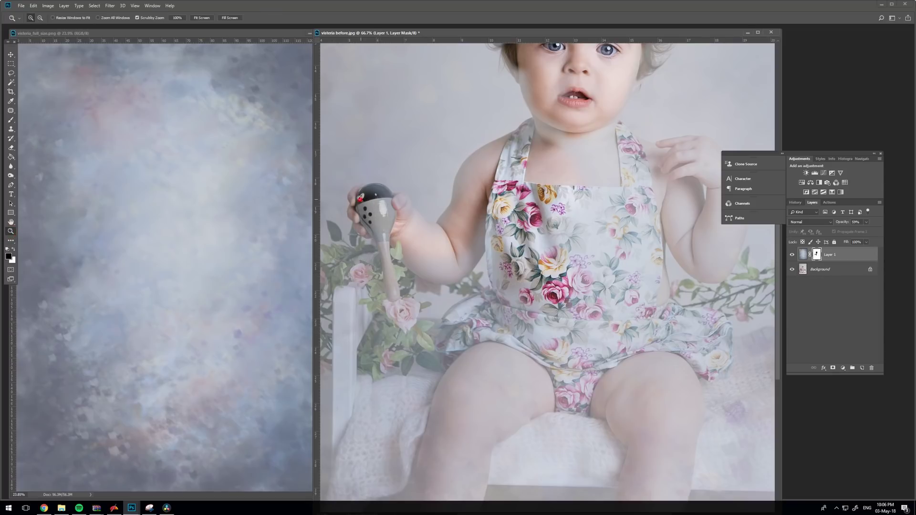
drag(360, 199, 329, 194)
drag(510, 198, 346, 187)
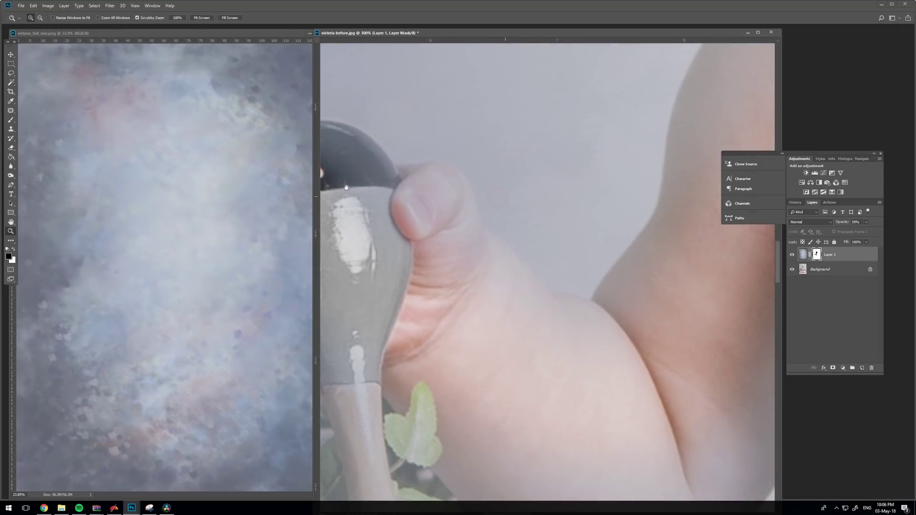
click(11, 119)
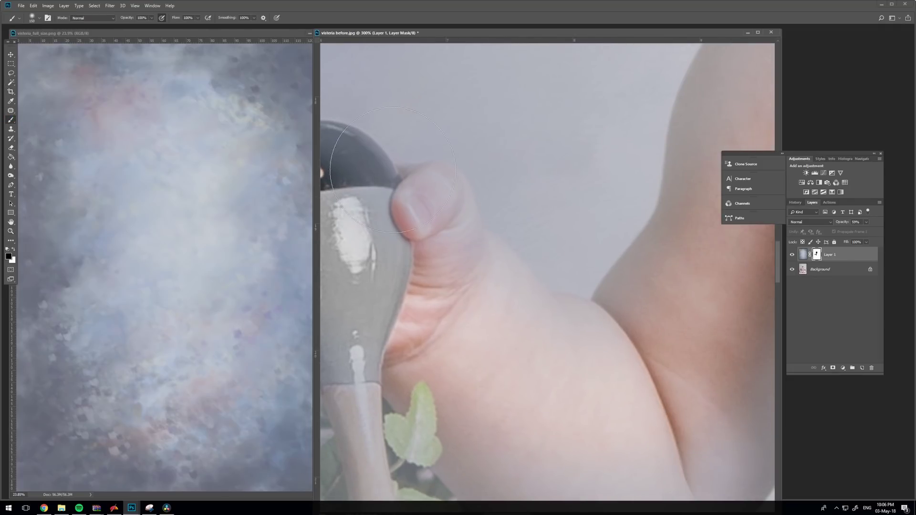
key([)
key([)
key([)
key([)
key([)
mouse_move(434, 188)
mouse_down()
mouse_move(410, 183)
mouse_move(414, 205)
mouse_move(426, 209)
mouse_move(424, 232)
mouse_move(450, 219)
mouse_move(449, 185)
mouse_move(489, 266)
mouse_move(474, 244)
mouse_move(545, 309)
mouse_move(589, 318)
mouse_move(466, 335)
mouse_move(485, 317)
mouse_move(482, 284)
mouse_move(461, 245)
mouse_move(380, 300)
mouse_move(375, 216)
mouse_move(347, 161)
mouse_move(384, 212)
mouse_move(366, 156)
mouse_move(357, 156)
mouse_move(391, 188)
mouse_move(382, 169)
mouse_move(364, 213)
mouse_move(379, 258)
mouse_move(372, 278)
mouse_up()
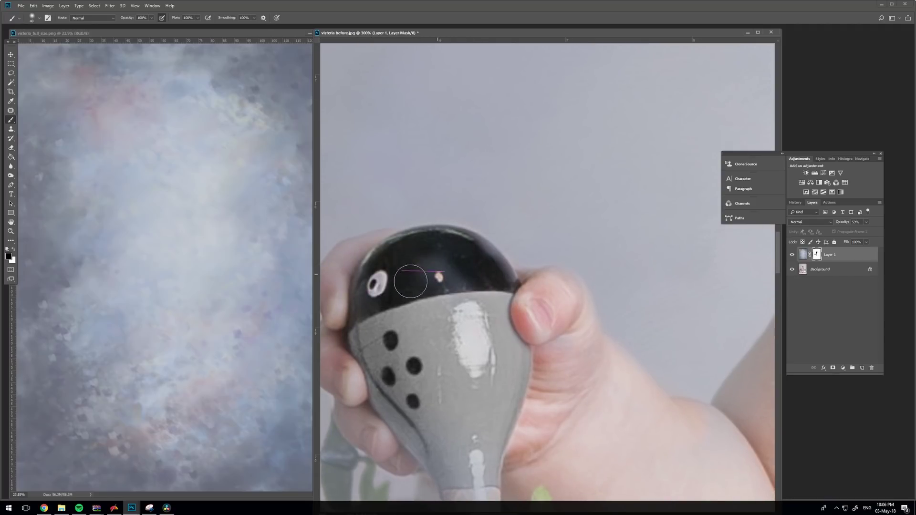
mouse_move(411, 282)
mouse_down()
mouse_move(422, 297)
mouse_move(470, 281)
mouse_up()
Paint the mask over the fingers gripping the rattle and over the rattle's grey body to reveal them
key(space)
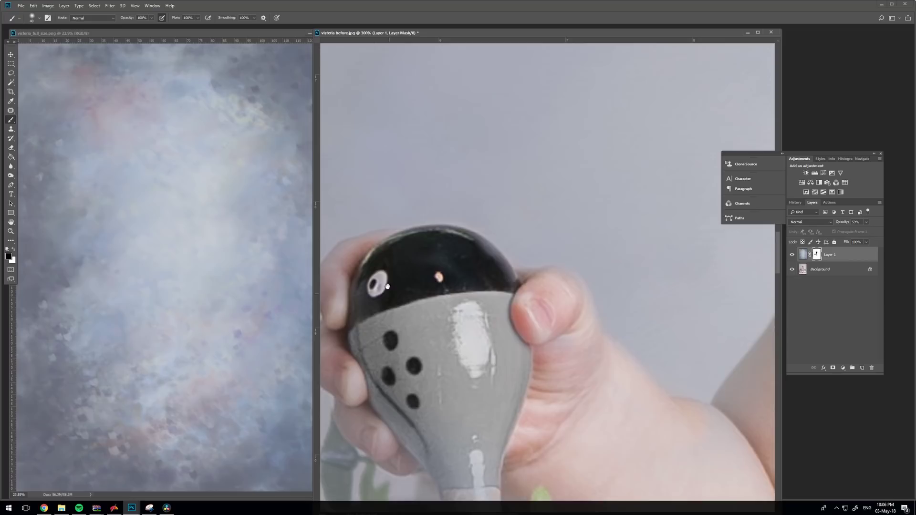
drag(387, 286, 439, 229)
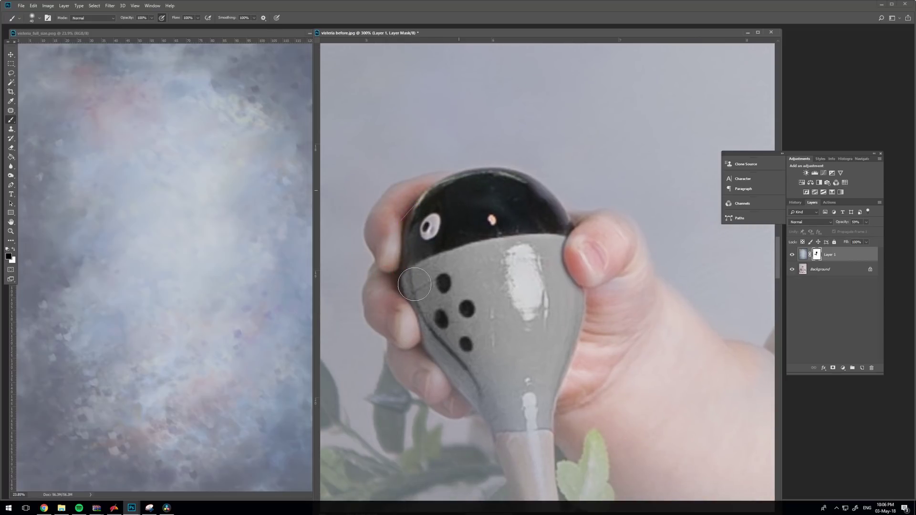
mouse_move(414, 284)
mouse_down()
mouse_move(397, 313)
mouse_move(379, 285)
mouse_move(389, 318)
mouse_move(413, 331)
mouse_move(432, 383)
mouse_move(471, 398)
mouse_move(529, 382)
mouse_move(524, 447)
mouse_move(503, 318)
mouse_up()
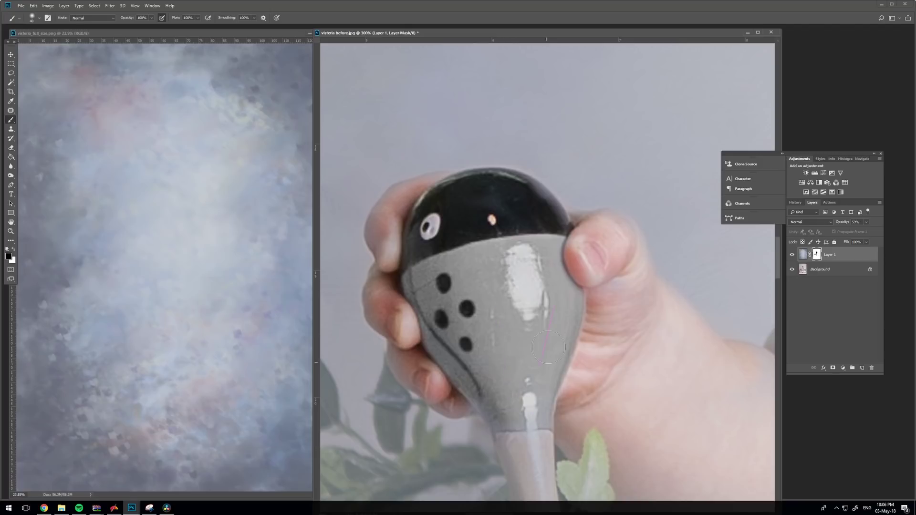
Paint the layer mask over the wrist, forearm, elbow and upper arm of the rattle-holding arm to reveal the skin
mouse_move(673, 385)
mouse_down()
mouse_move(505, 216)
mouse_move(462, 191)
mouse_move(548, 153)
mouse_move(655, 220)
mouse_up()
mouse_move(479, 356)
mouse_down()
mouse_move(436, 375)
mouse_move(350, 314)
mouse_move(443, 395)
mouse_move(437, 390)
mouse_move(481, 415)
mouse_move(555, 430)
mouse_move(628, 378)
mouse_move(646, 307)
mouse_up()
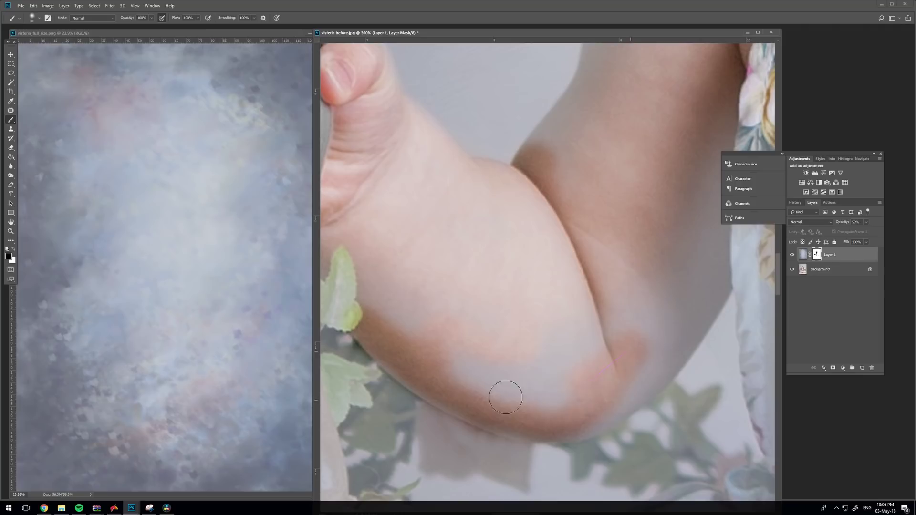
mouse_move(521, 405)
mouse_down()
mouse_move(504, 379)
mouse_move(525, 368)
mouse_move(507, 371)
mouse_move(510, 394)
mouse_move(477, 375)
mouse_move(497, 362)
mouse_move(521, 311)
mouse_move(479, 290)
mouse_move(374, 305)
mouse_move(393, 306)
mouse_move(376, 280)
mouse_move(423, 309)
mouse_move(435, 343)
mouse_move(422, 256)
mouse_move(388, 286)
mouse_move(393, 292)
mouse_move(451, 254)
mouse_move(411, 250)
mouse_move(441, 192)
mouse_move(624, 256)
mouse_move(678, 251)
mouse_move(573, 255)
mouse_move(535, 356)
mouse_move(571, 358)
mouse_move(539, 383)
mouse_move(556, 375)
mouse_move(545, 347)
mouse_move(537, 356)
mouse_move(622, 339)
mouse_move(622, 421)
mouse_move(545, 446)
mouse_move(586, 420)
mouse_move(674, 321)
mouse_move(658, 353)
mouse_move(715, 239)
mouse_move(662, 339)
mouse_move(736, 241)
mouse_move(649, 375)
mouse_move(727, 265)
mouse_move(665, 363)
mouse_move(756, 217)
mouse_move(706, 222)
mouse_up()
mouse_move(719, 178)
mouse_down()
mouse_move(594, 369)
mouse_move(656, 295)
mouse_move(650, 322)
mouse_move(586, 315)
mouse_move(618, 224)
mouse_move(579, 207)
mouse_move(603, 151)
mouse_move(609, 99)
mouse_move(530, 153)
mouse_move(530, 189)
mouse_up()
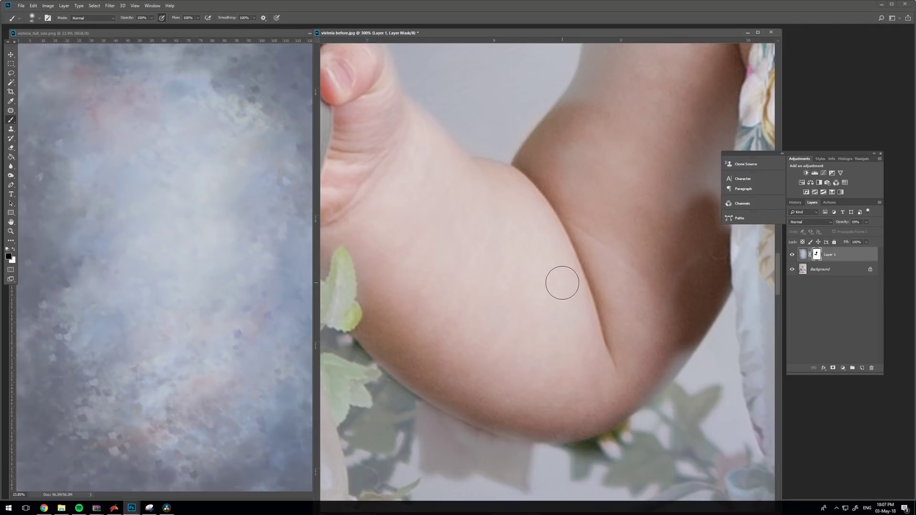
Set the opacity of the backdrop layer, Layer 1, to 70%
key(ctrl+0)
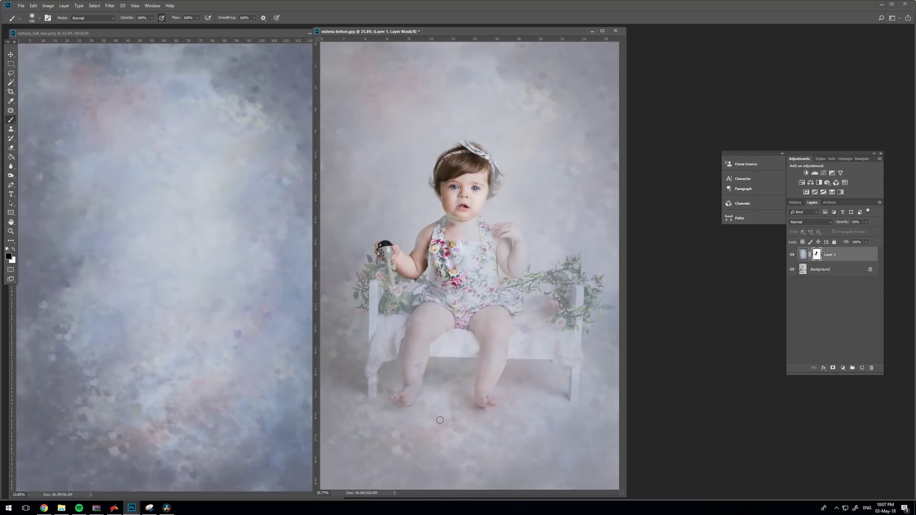
drag(868, 225, 867, 232)
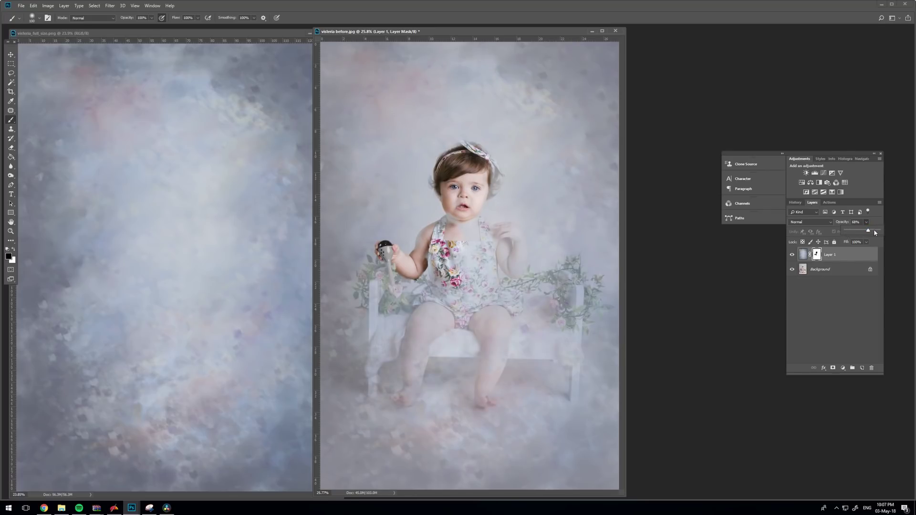
drag(880, 233, 882, 237)
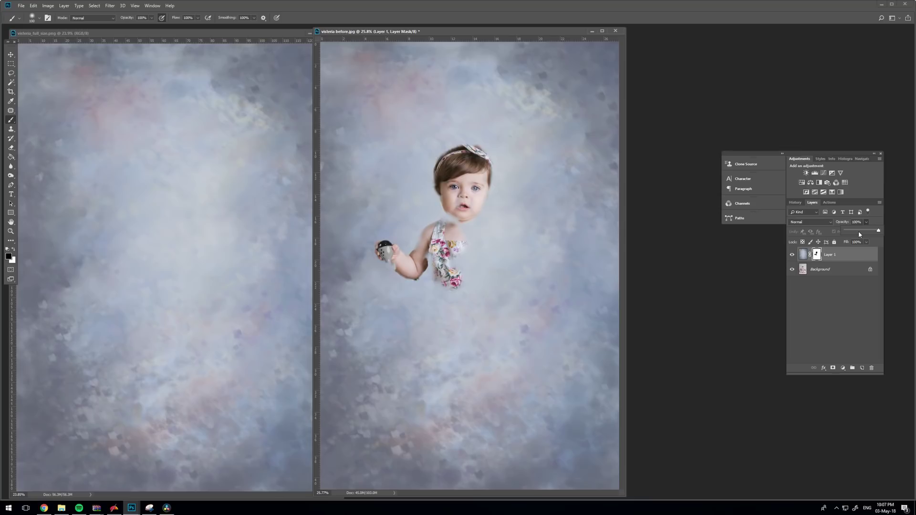
drag(858, 231, 870, 232)
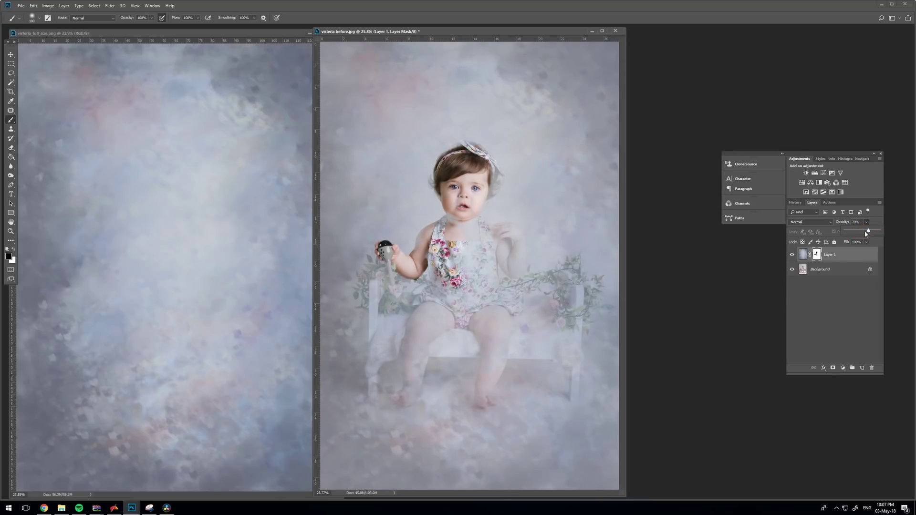
Softly reveal the floor shadows and feet beneath the bench on the mask with a 1200 px brush at reduced opacity
click(152, 18)
key(bracketright)
key(bracketright)
key(bracketright)
key(bracketright)
key(bracketright)
key(bracketright)
key(bracketright)
key(bracketright)
key(bracketright)
key(bracketright)
key(bracketright)
key(bracketright)
key(bracketright)
mouse_move(454, 389)
mouse_down()
mouse_move(470, 399)
mouse_move(507, 382)
mouse_up()
drag(559, 361, 554, 384)
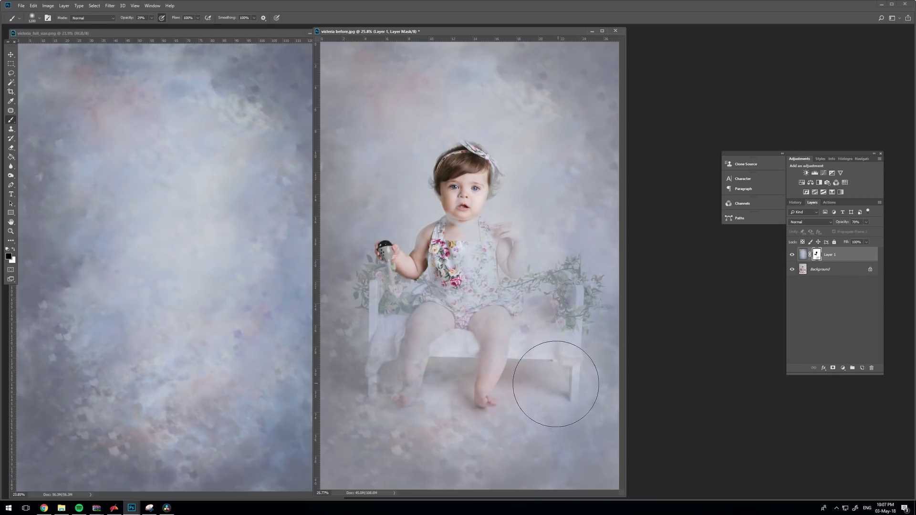
mouse_move(429, 388)
mouse_down()
mouse_move(438, 392)
mouse_move(392, 379)
mouse_move(385, 389)
mouse_move(393, 394)
mouse_up()
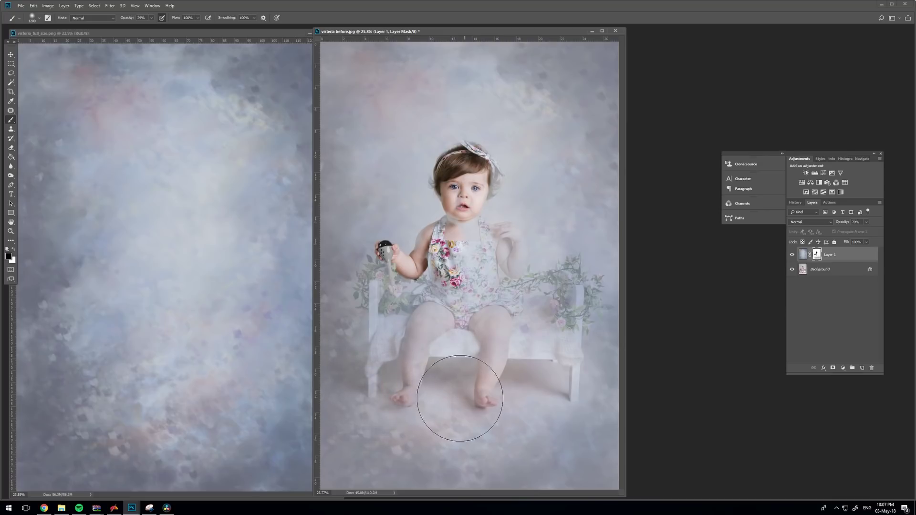
Softly bring back the bench legs, the blanket end below the rattle and the nearby floor, using a smaller low-opacity brush
key(bracketleft)
key(bracketleft)
key(bracketleft)
drag(544, 385, 557, 392)
key(bracketleft)
mouse_move(378, 311)
mouse_down()
mouse_move(427, 300)
mouse_move(415, 328)
mouse_move(388, 351)
mouse_up()
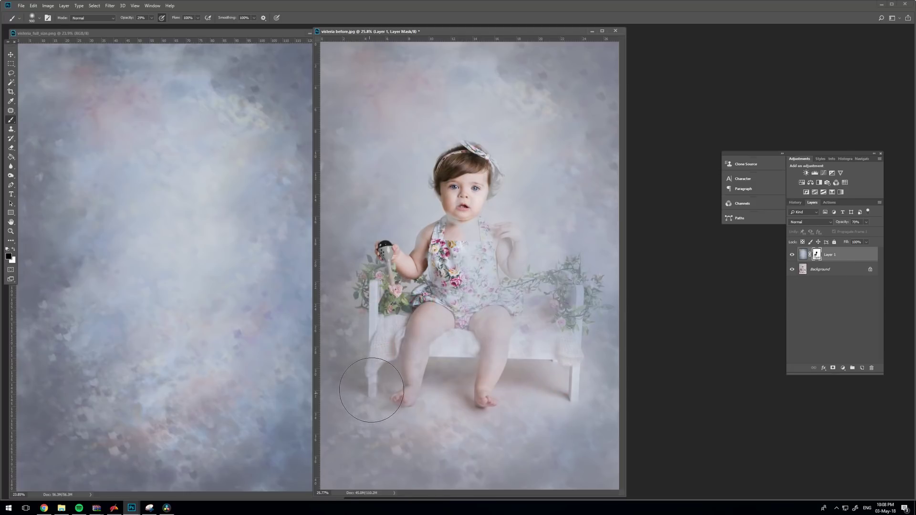
drag(556, 389, 542, 374)
key(bracketleft)
key(bracketleft)
key(bracketleft)
mouse_move(521, 387)
mouse_down()
mouse_move(539, 385)
mouse_move(547, 403)
mouse_move(534, 387)
mouse_move(501, 405)
mouse_move(456, 392)
mouse_move(431, 411)
mouse_move(378, 419)
mouse_move(351, 409)
mouse_up()
Reveal the romper's lower edge, the thigh and the blanket between the legs with a 200 px black brush at 100% opacity
click(11, 231)
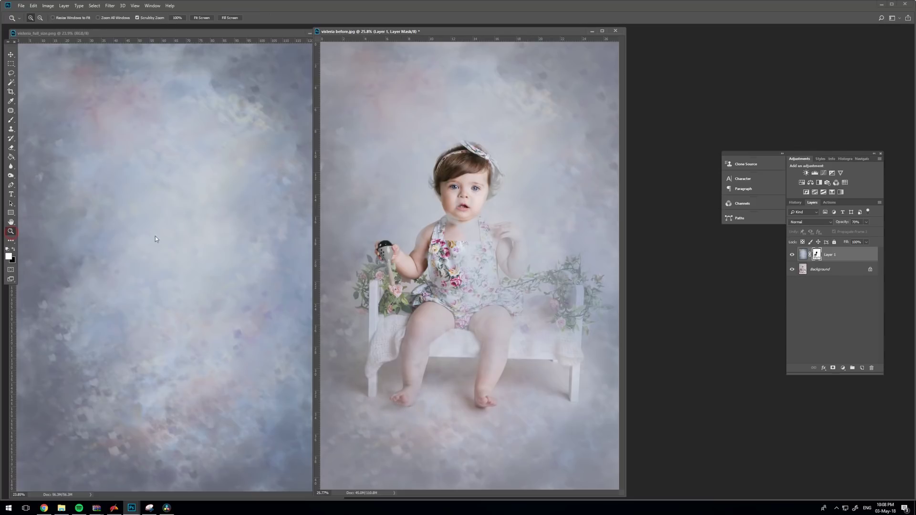
click(405, 331)
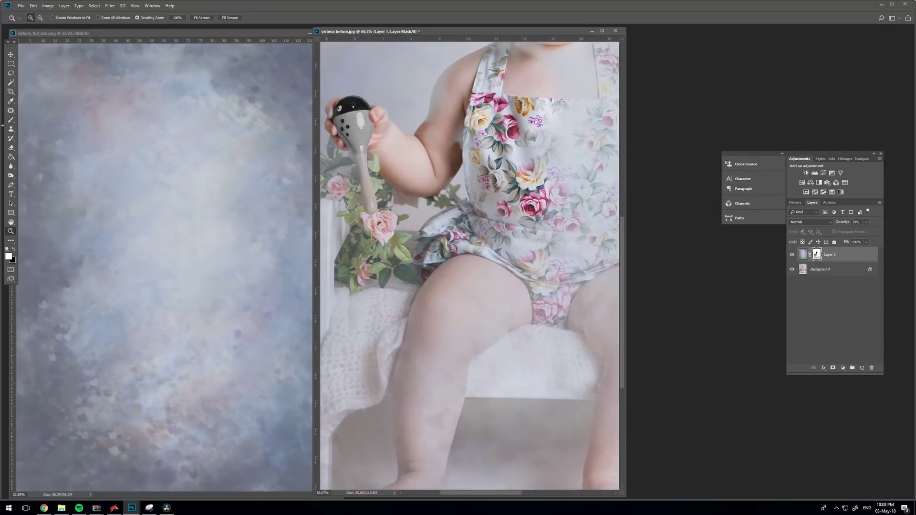
click(11, 120)
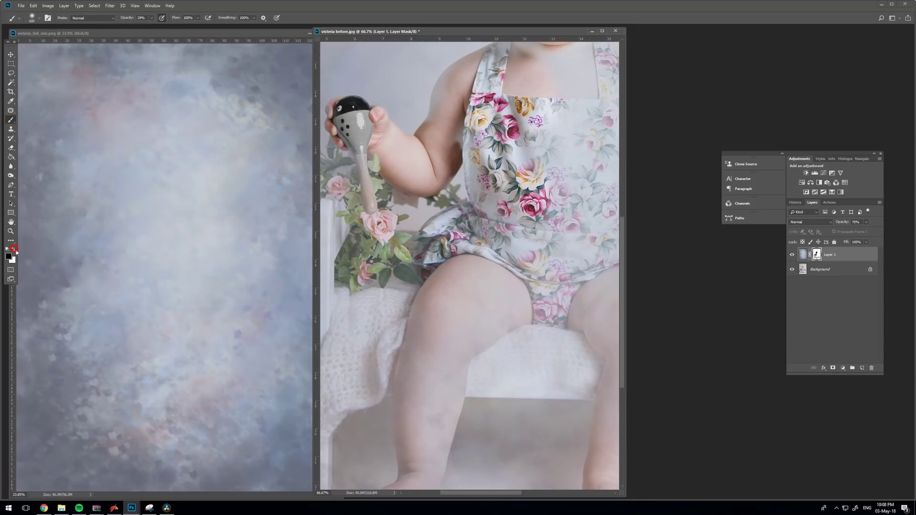
key(bracketleft)
key(bracketleft)
key(bracketleft)
key(bracketleft)
key(bracketleft)
click(523, 291)
mouse_move(463, 334)
mouse_down()
mouse_move(438, 361)
mouse_move(447, 325)
mouse_move(416, 309)
mouse_move(420, 324)
mouse_move(465, 315)
mouse_move(454, 368)
mouse_up()
click(151, 18)
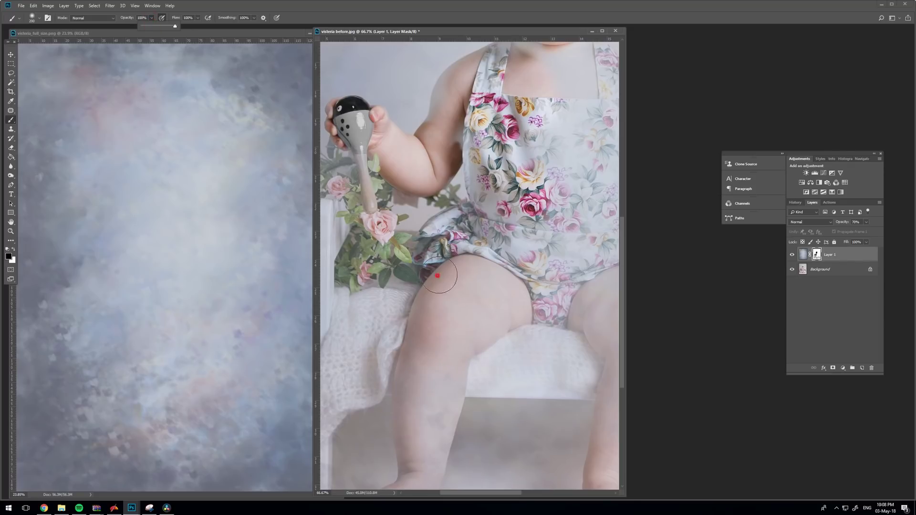
mouse_move(442, 278)
mouse_down()
mouse_move(470, 299)
mouse_move(464, 338)
mouse_move(531, 342)
mouse_move(536, 357)
mouse_move(451, 372)
mouse_move(594, 379)
mouse_move(559, 381)
mouse_move(513, 384)
mouse_move(478, 371)
mouse_move(615, 361)
mouse_move(525, 337)
mouse_move(609, 261)
mouse_move(487, 258)
mouse_up()
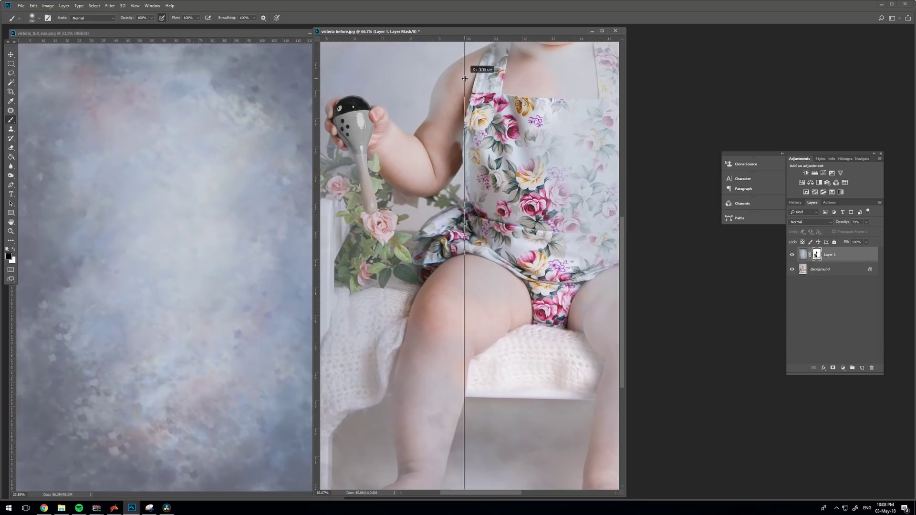
Reveal the knitted blanket draped over the bench end beside the child's knee
drag(384, 192, 489, 107)
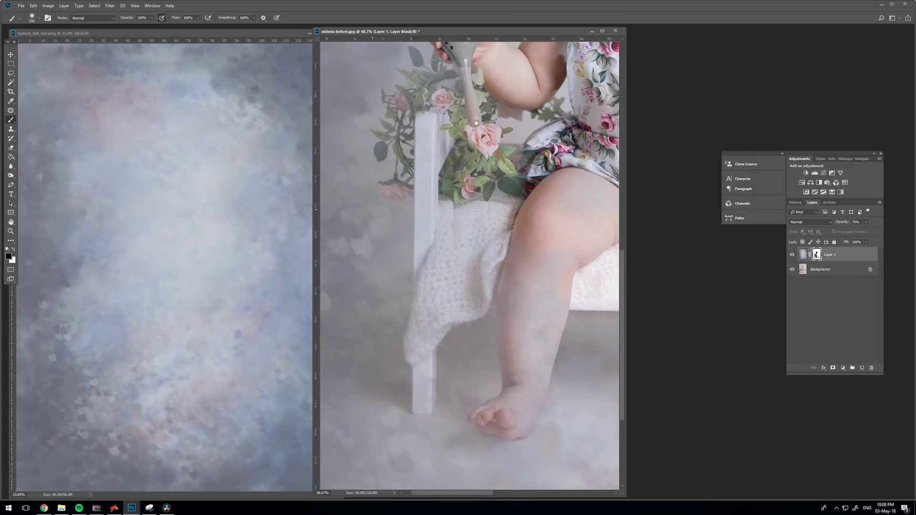
mouse_move(439, 260)
mouse_down()
mouse_move(456, 228)
mouse_move(465, 254)
mouse_move(515, 257)
mouse_move(544, 233)
mouse_move(524, 303)
mouse_move(537, 237)
mouse_move(531, 319)
mouse_move(577, 186)
mouse_up()
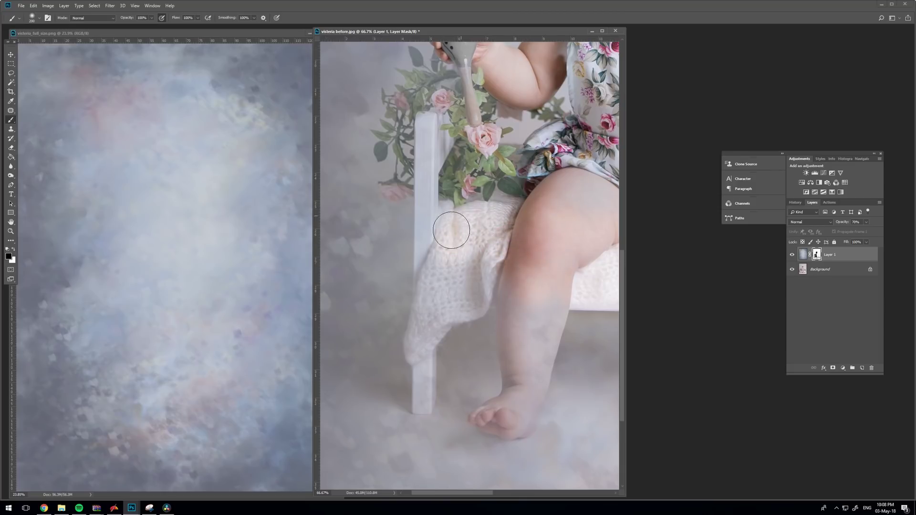
mouse_move(445, 229)
mouse_down()
mouse_move(434, 250)
mouse_move(437, 229)
mouse_move(457, 238)
mouse_up()
Reveal the white bench post, the rose garland around it and the rattle's wooden handle with a smaller brush
key(bracketleft)
key(bracketleft)
key(bracketleft)
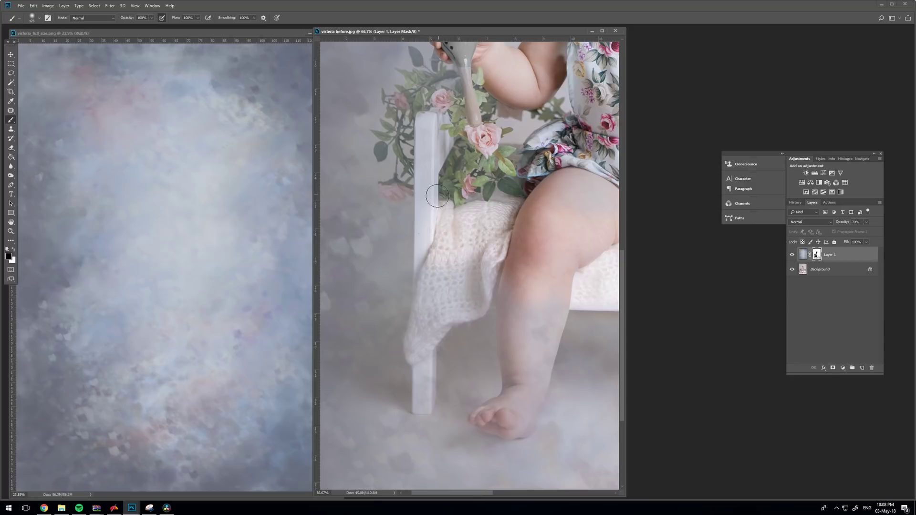
mouse_move(435, 196)
mouse_down()
mouse_move(428, 125)
mouse_move(430, 236)
mouse_move(425, 118)
mouse_move(448, 168)
mouse_move(446, 119)
mouse_move(427, 101)
mouse_move(432, 76)
mouse_move(396, 144)
mouse_move(387, 186)
mouse_up()
click(424, 238)
mouse_move(401, 113)
mouse_down()
mouse_move(413, 79)
mouse_move(459, 124)
mouse_up()
mouse_move(466, 87)
mouse_down()
mouse_move(498, 158)
mouse_move(470, 120)
mouse_move(470, 94)
mouse_move(475, 127)
mouse_move(465, 148)
mouse_move(445, 142)
mouse_move(430, 166)
mouse_up()
click(484, 169)
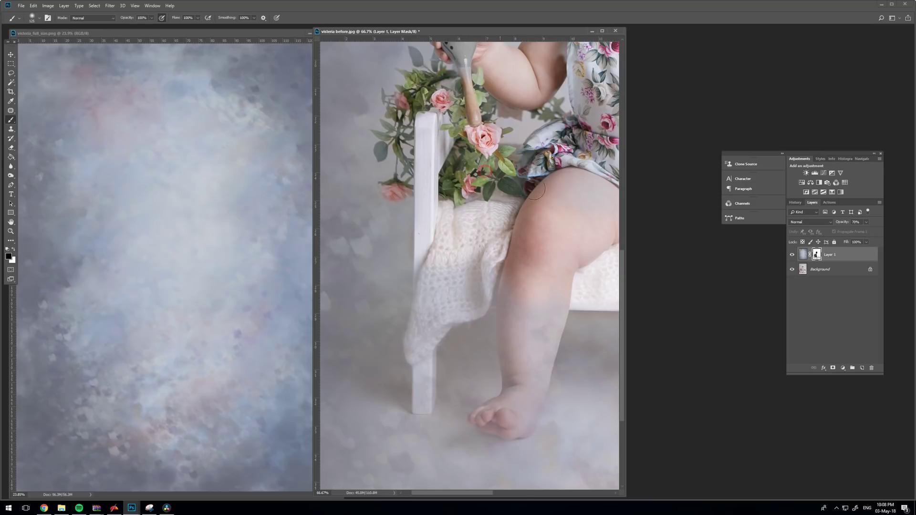
Blend in the garland leaves around the rattle and hand, with the brush opacity lowered to 40%
drag(425, 118, 457, 236)
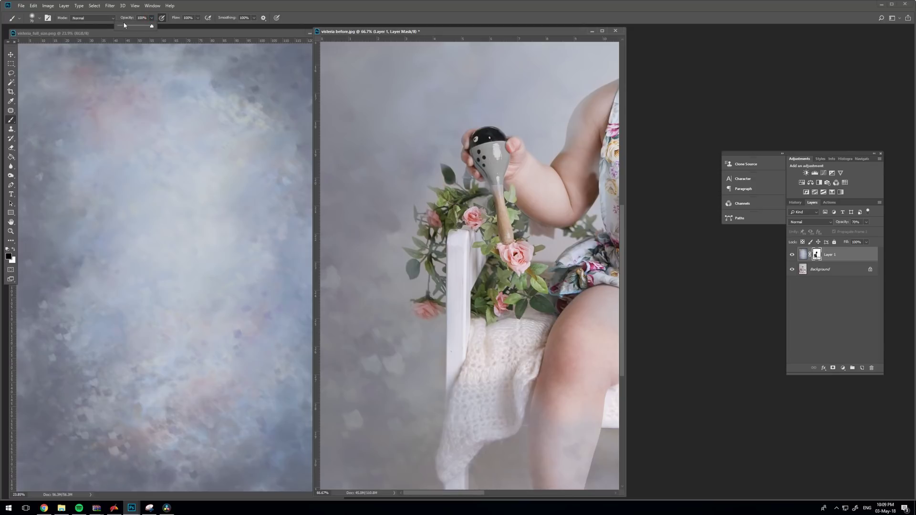
click(437, 201)
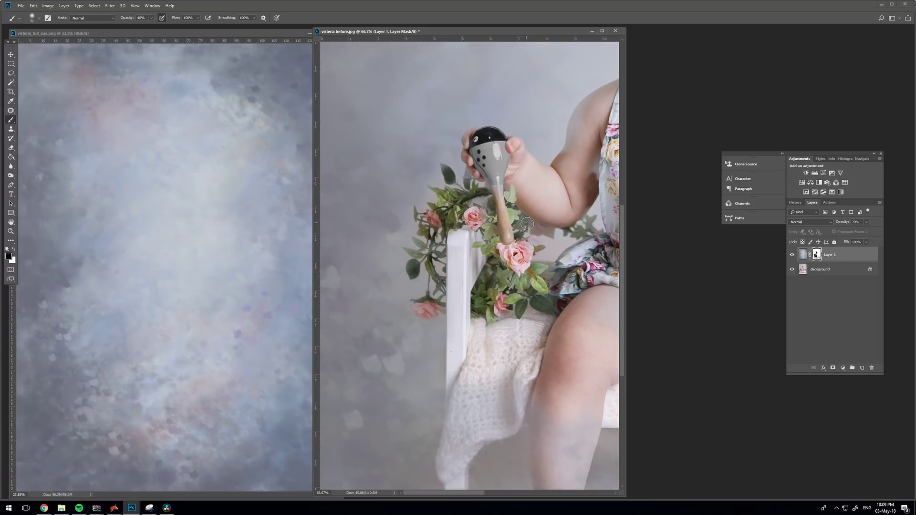
click(529, 200)
click(517, 169)
Reveal the shoulder, upper arm and romper strap on the rattle side with the brush at 100% opacity
drag(586, 165, 438, 250)
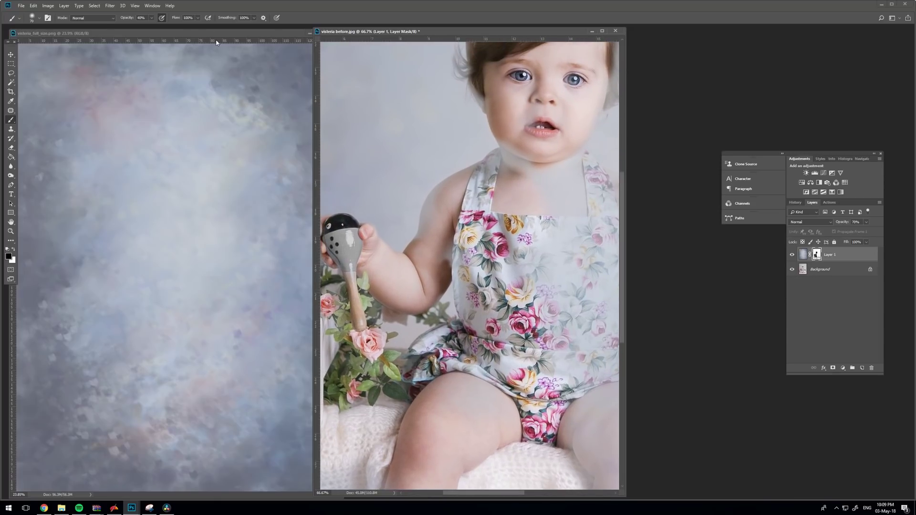
click(151, 18)
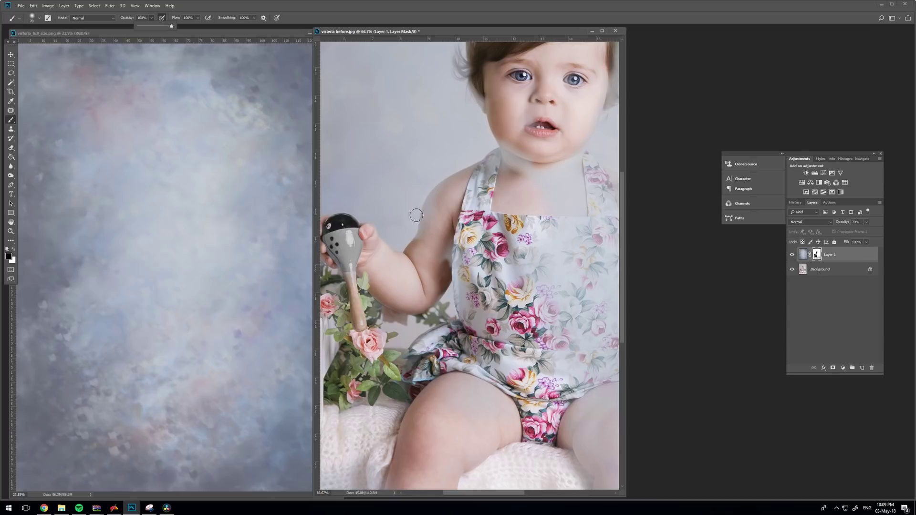
click(437, 207)
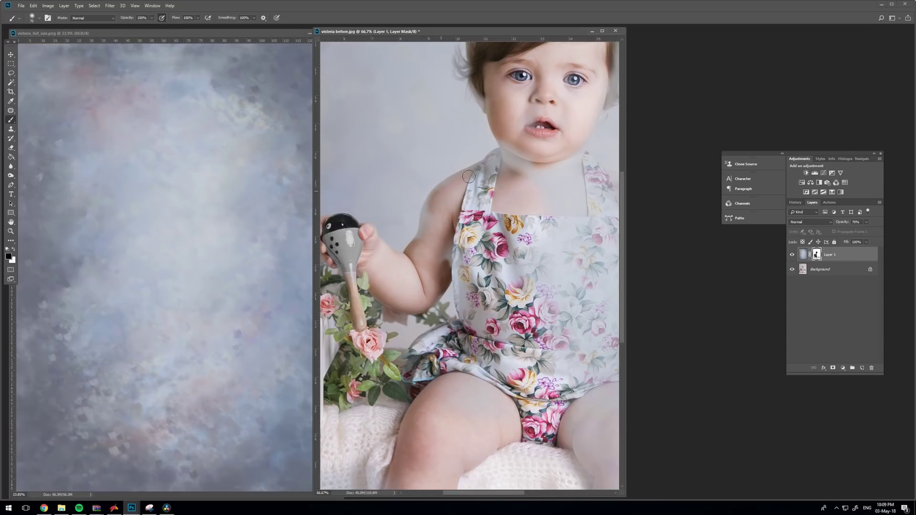
drag(436, 205, 412, 251)
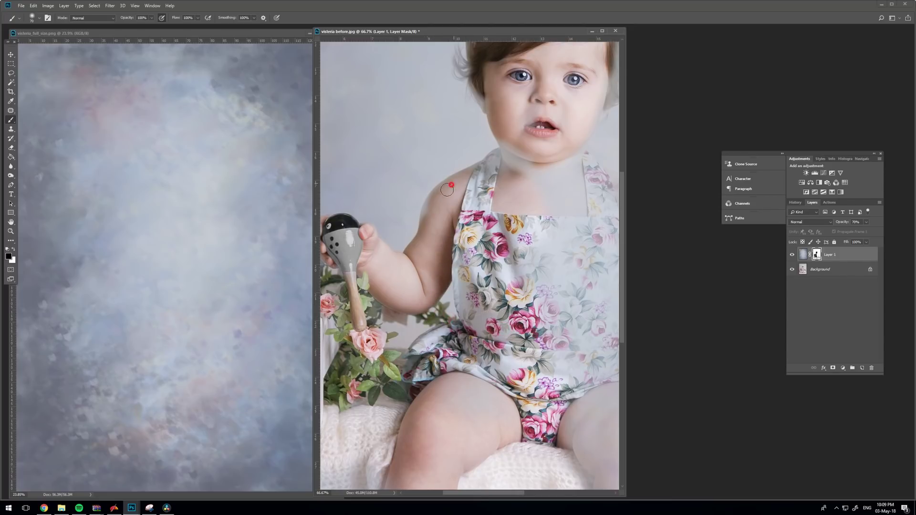
drag(447, 190, 428, 224)
mouse_move(492, 168)
mouse_down()
mouse_move(503, 137)
mouse_move(515, 171)
mouse_move(494, 196)
mouse_up()
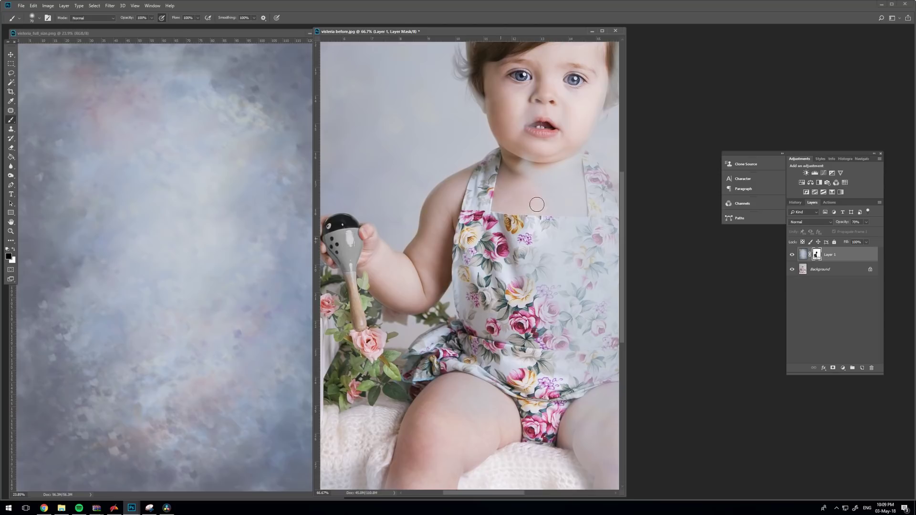
Reveal the chest and neck, and clean up the mask along the edge of the face with a slightly larger brush
key(])
mouse_move(540, 241)
mouse_down()
mouse_move(563, 185)
mouse_move(547, 147)
mouse_move(510, 196)
mouse_move(561, 191)
mouse_move(570, 153)
mouse_move(573, 225)
mouse_move(545, 200)
mouse_move(526, 140)
mouse_up()
drag(536, 90, 511, 69)
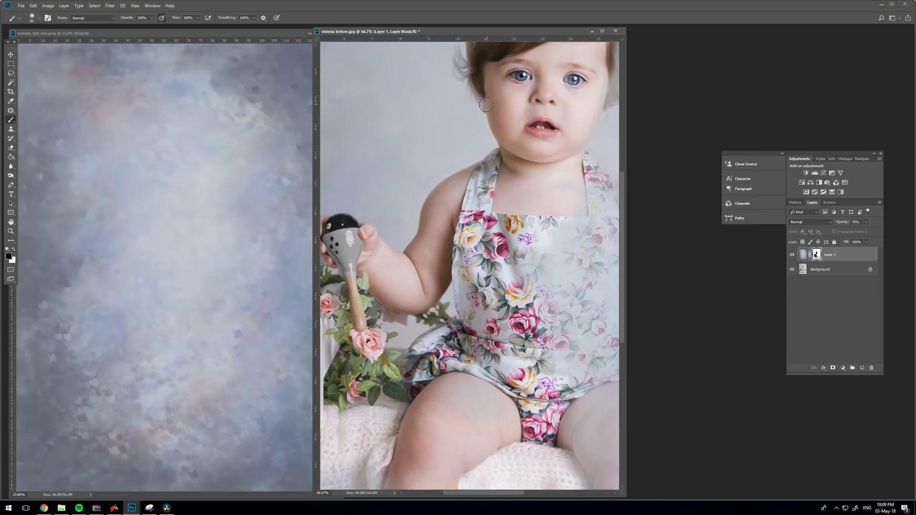
drag(481, 94, 473, 72)
Reveal the hair beside the face, blending the wispy strands on both sides with a 300 px brush at 16% opacity
drag(541, 171, 520, 302)
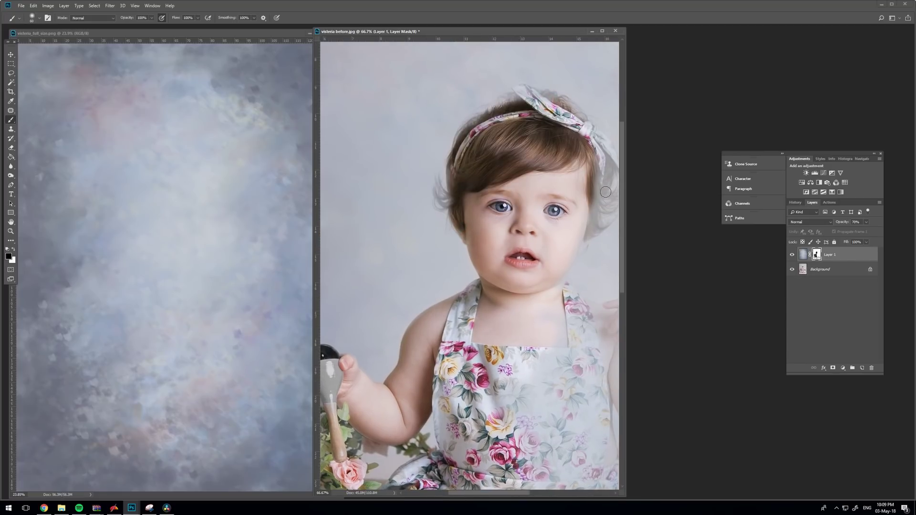
drag(593, 159, 595, 205)
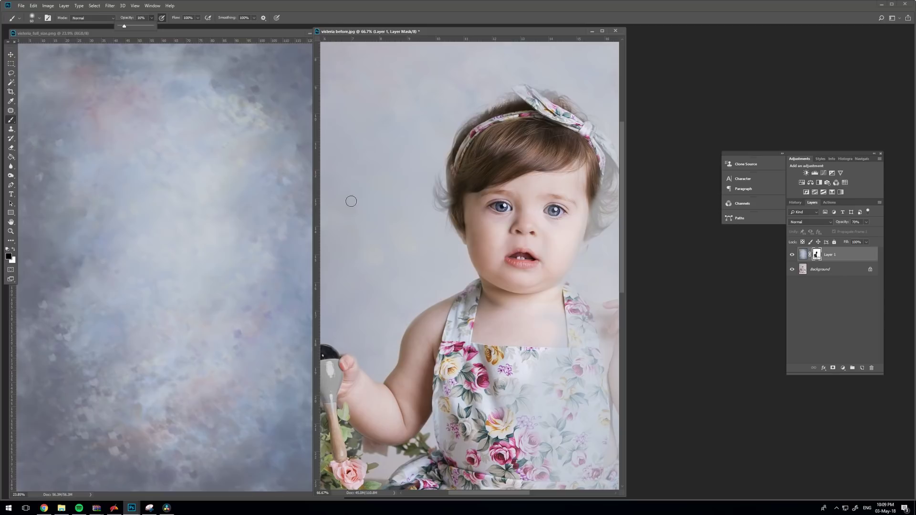
key(bracketright)
key(bracketright)
key(bracketright)
key(bracketright)
key(bracketright)
click(437, 203)
click(445, 198)
click(447, 198)
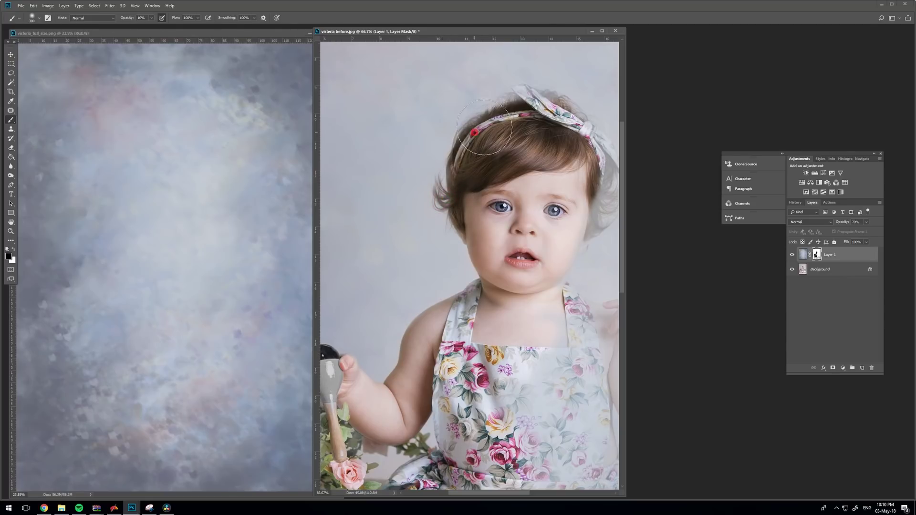
mouse_move(523, 119)
mouse_down()
mouse_move(547, 100)
mouse_move(562, 112)
mouse_move(502, 139)
mouse_move(372, 136)
mouse_up()
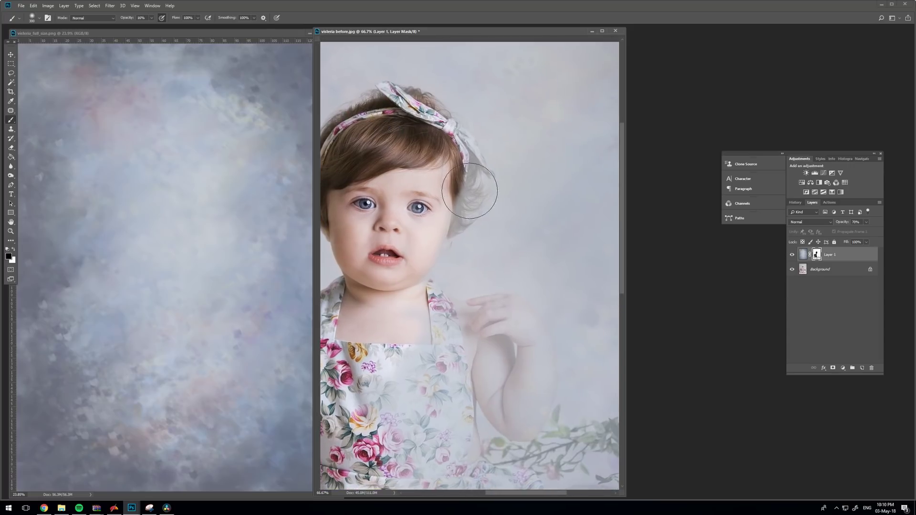
mouse_move(470, 198)
mouse_down()
mouse_move(458, 220)
mouse_move(473, 164)
mouse_move(454, 151)
mouse_move(467, 146)
mouse_move(473, 166)
mouse_move(462, 211)
mouse_up()
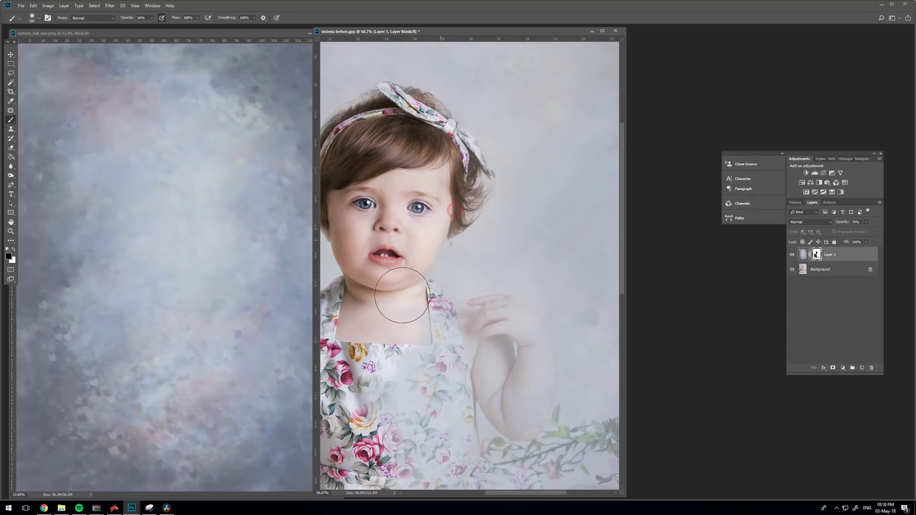
Refine the mask along the jaw and neck on the far side with a smaller brush, raising its opacity
key(bracketleft)
key(bracketleft)
key(bracketleft)
key(bracketleft)
drag(432, 256, 406, 275)
click(152, 19)
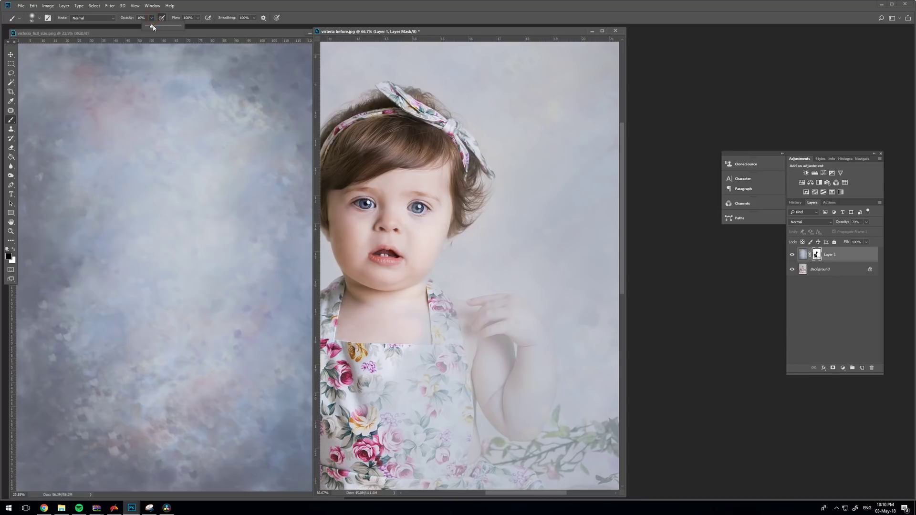
click(417, 275)
drag(412, 286, 417, 285)
Reveal the remaining faded half of the romper and the second thigh with a 300 px brush
mouse_move(423, 327)
mouse_down()
mouse_move(400, 280)
mouse_move(459, 178)
mouse_up()
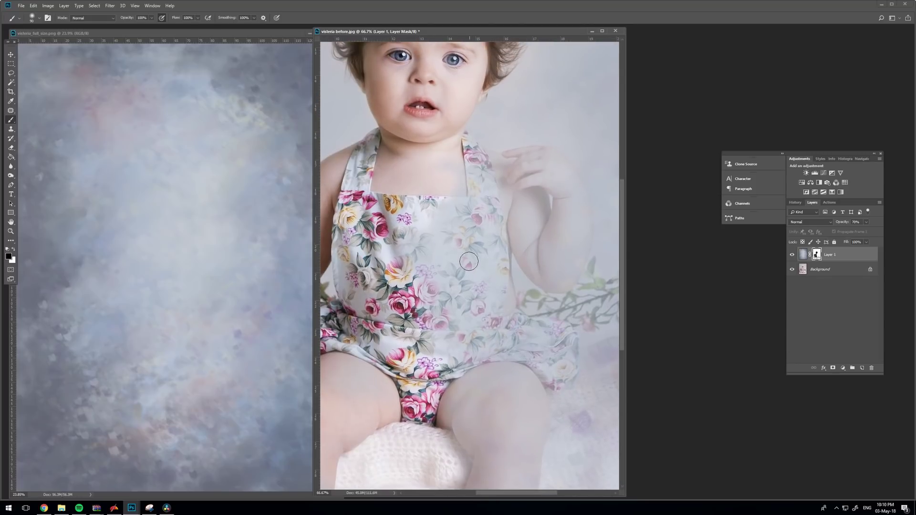
key(bracketright)
key(bracketright)
key(bracketright)
key(bracketright)
key(bracketright)
key(bracketright)
key(bracketright)
key(bracketright)
key(bracketright)
mouse_move(458, 239)
mouse_down()
mouse_move(449, 243)
mouse_move(428, 200)
mouse_move(436, 281)
mouse_move(552, 399)
mouse_move(485, 409)
mouse_move(453, 396)
mouse_move(448, 329)
mouse_move(391, 177)
mouse_up()
mouse_move(437, 282)
mouse_down()
mouse_move(429, 306)
mouse_move(389, 305)
mouse_move(477, 307)
mouse_move(462, 282)
mouse_move(522, 214)
mouse_move(551, 294)
mouse_move(528, 325)
mouse_move(556, 318)
mouse_up()
Reveal the knitted blanket, bench post and inner garland roses on the bench's other end, and enlarge the brush to 600 px
drag(521, 268, 369, 278)
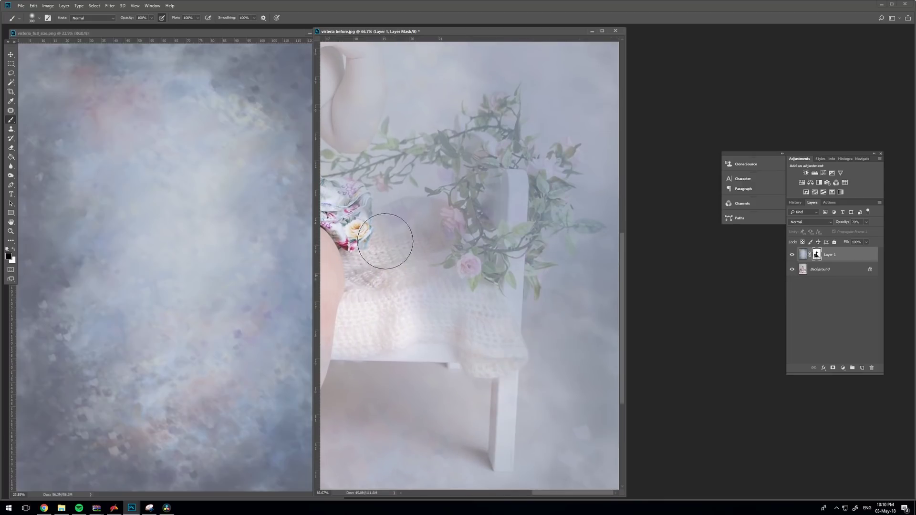
mouse_move(385, 241)
mouse_down()
mouse_move(416, 224)
mouse_move(384, 239)
mouse_move(384, 259)
mouse_move(438, 222)
mouse_move(438, 309)
mouse_move(462, 290)
mouse_move(488, 337)
mouse_move(484, 348)
mouse_move(439, 309)
mouse_move(399, 321)
mouse_move(501, 353)
mouse_move(346, 332)
mouse_move(460, 280)
mouse_move(453, 247)
mouse_move(489, 278)
mouse_move(491, 198)
mouse_move(470, 152)
mouse_move(476, 202)
mouse_move(494, 221)
mouse_move(492, 321)
mouse_move(470, 325)
mouse_move(403, 167)
mouse_move(347, 171)
mouse_move(365, 192)
mouse_move(499, 221)
mouse_move(492, 179)
mouse_move(476, 167)
mouse_move(463, 258)
mouse_move(412, 266)
mouse_move(429, 246)
mouse_up()
key(bracketright)
key(bracketright)
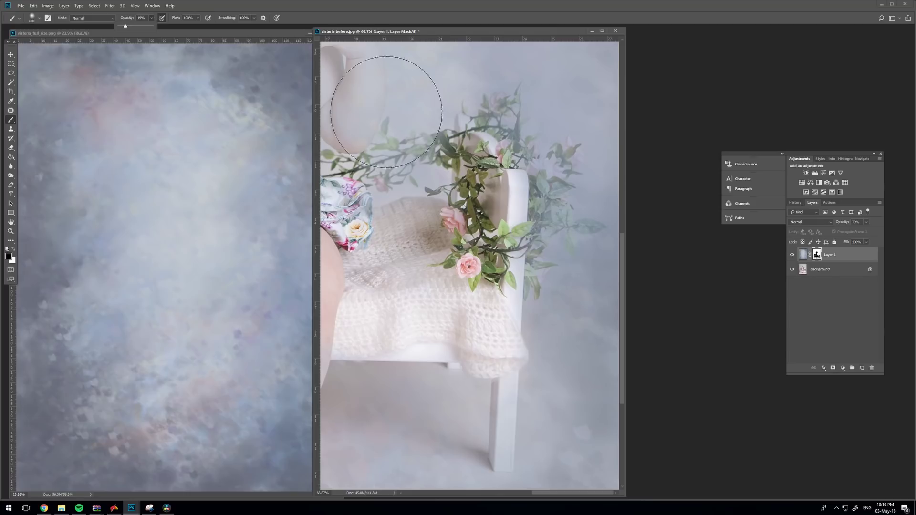
Set the brush opacity to 19% and reveal the bench post, blanket and garland at this end of the bench
key(1)
key(9)
mouse_move(503, 178)
mouse_down()
mouse_move(514, 262)
mouse_move(470, 361)
mouse_up()
Reveal the white bench leg and the hanging blanket edge above it using a smaller brush
key(bracketleft)
key(bracketleft)
key(bracketleft)
key(bracketleft)
key(bracketleft)
key(bracketleft)
key(bracketleft)
key(bracketleft)
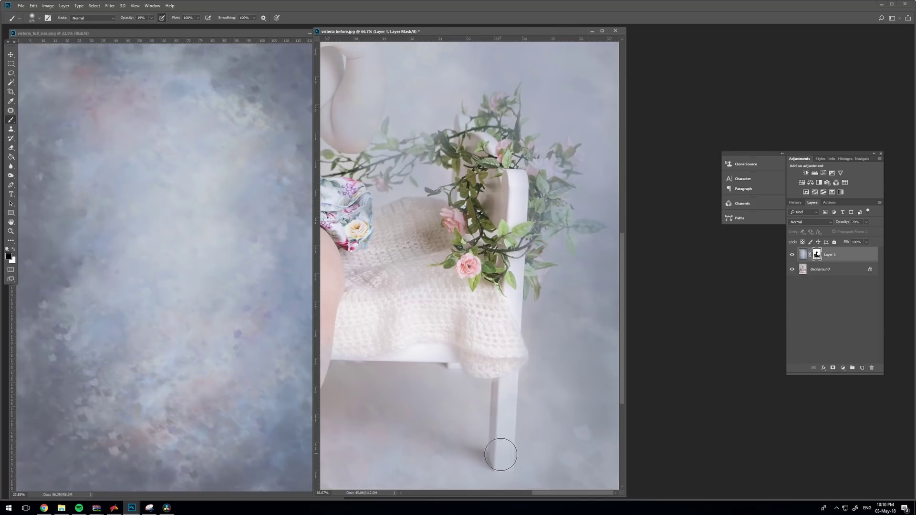
click(501, 440)
drag(513, 368, 515, 343)
drag(500, 423, 516, 310)
mouse_move(501, 368)
mouse_down()
mouse_move(504, 441)
mouse_move(515, 309)
mouse_up()
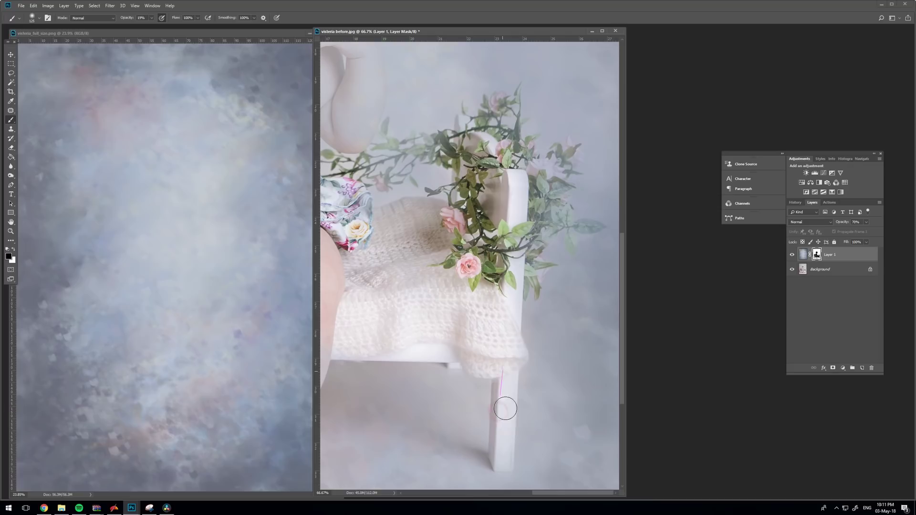
click(504, 341)
Raise the brush opacity to 100% and reveal the child's faded lower leg below the bench seat
mouse_move(340, 290)
mouse_down()
mouse_move(461, 229)
mouse_move(407, 329)
mouse_move(390, 284)
mouse_up()
click(151, 19)
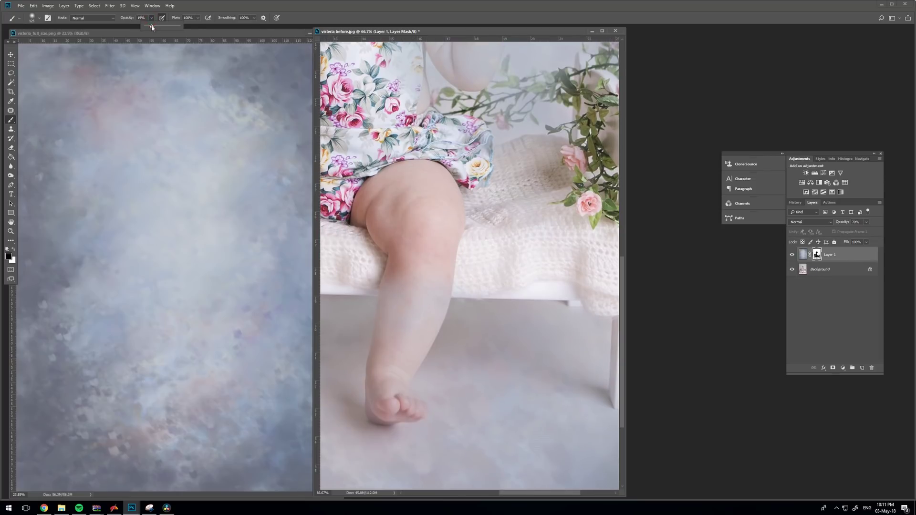
click(408, 320)
drag(391, 308, 390, 338)
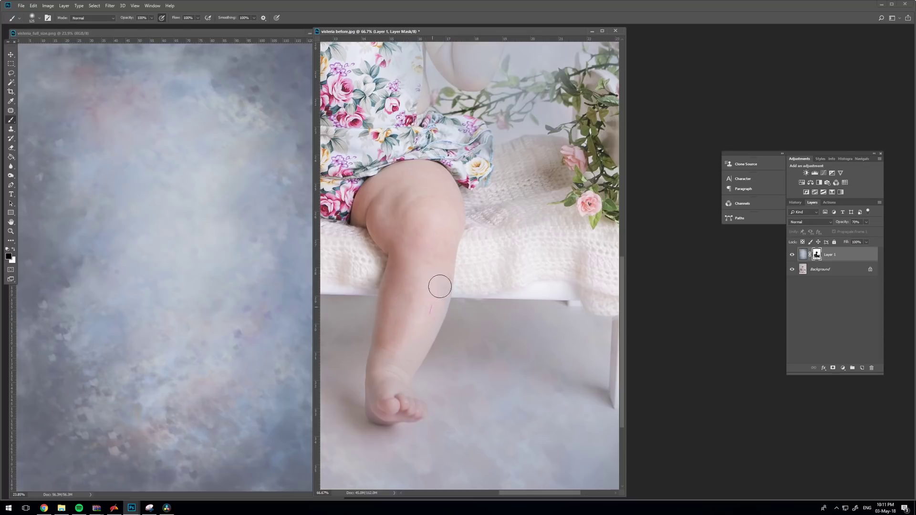
click(422, 296)
click(437, 286)
Hide and show Layer 1 and the Background layer in turn to check the mask coverage around the leg
click(792, 254)
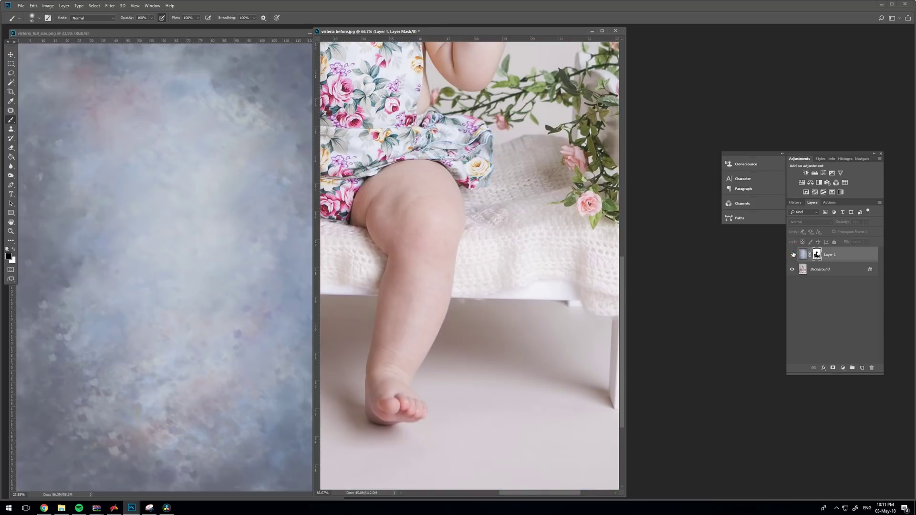
click(791, 255)
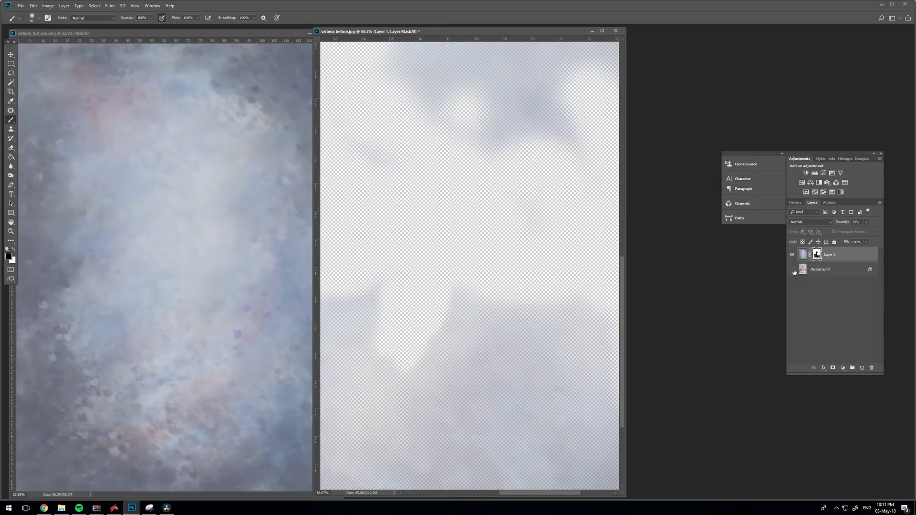
click(792, 270)
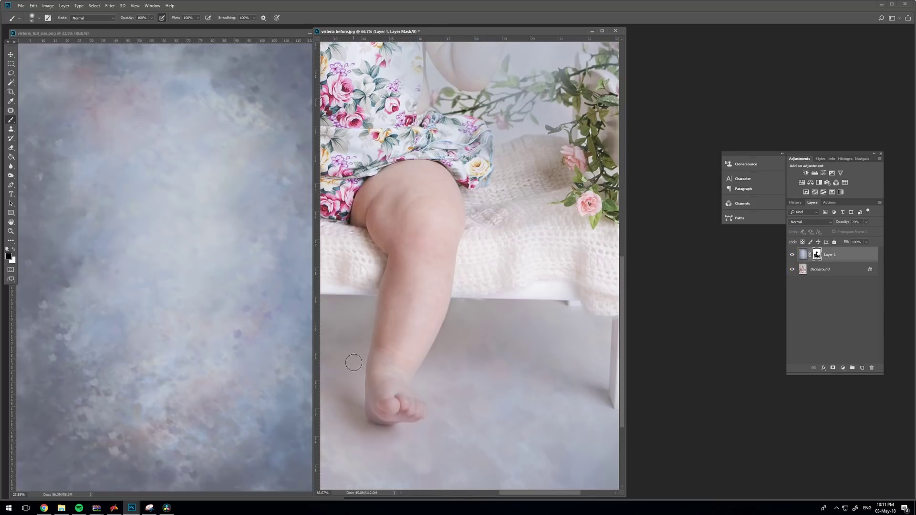
Reveal the ankle, foot and toes of the same leg and touch up the area beside the knee
drag(392, 389, 386, 364)
drag(397, 410, 418, 413)
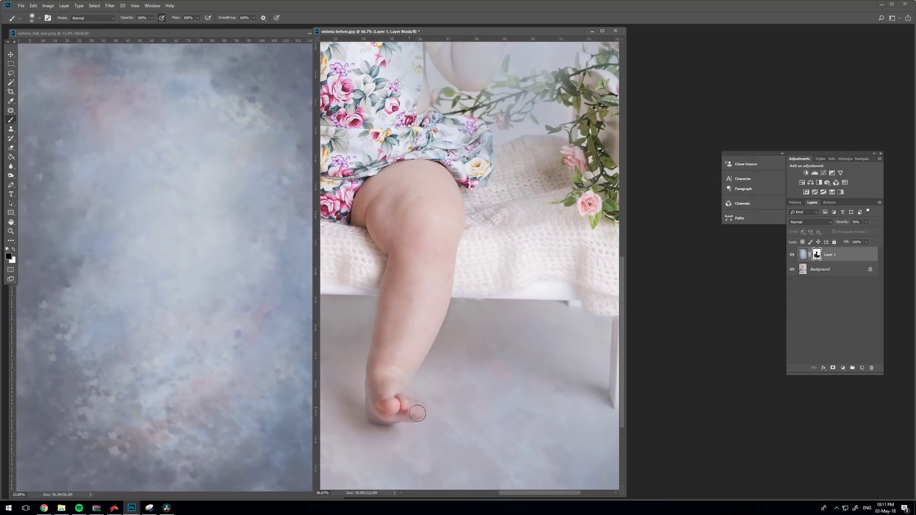
mouse_move(398, 369)
mouse_down()
mouse_move(402, 404)
mouse_move(390, 389)
mouse_move(415, 344)
mouse_move(411, 360)
mouse_up()
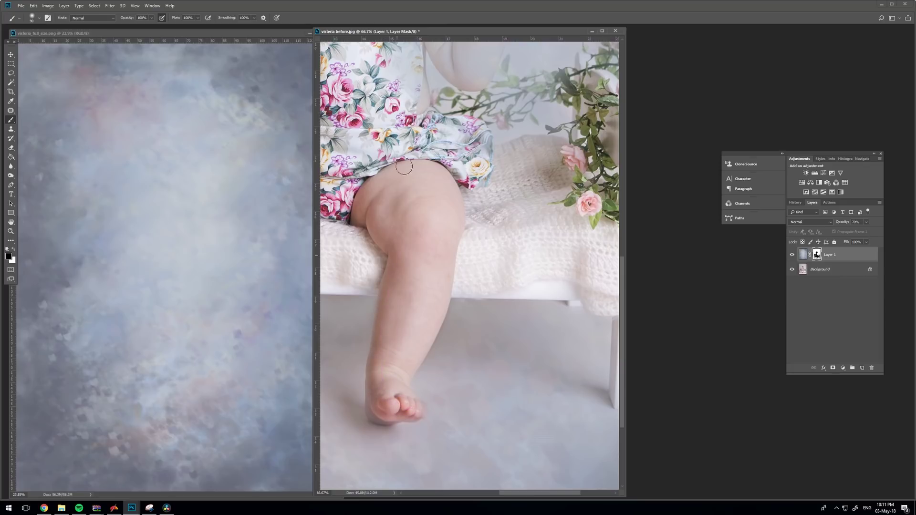
mouse_move(419, 229)
mouse_down()
mouse_move(406, 166)
mouse_move(376, 204)
mouse_move(469, 246)
mouse_up()
Reveal the upper arm and elbow of the raised arm, the romper's ruffled edge and part of the garland
mouse_move(363, 184)
mouse_down()
mouse_move(484, 298)
mouse_move(421, 305)
mouse_move(337, 276)
mouse_up()
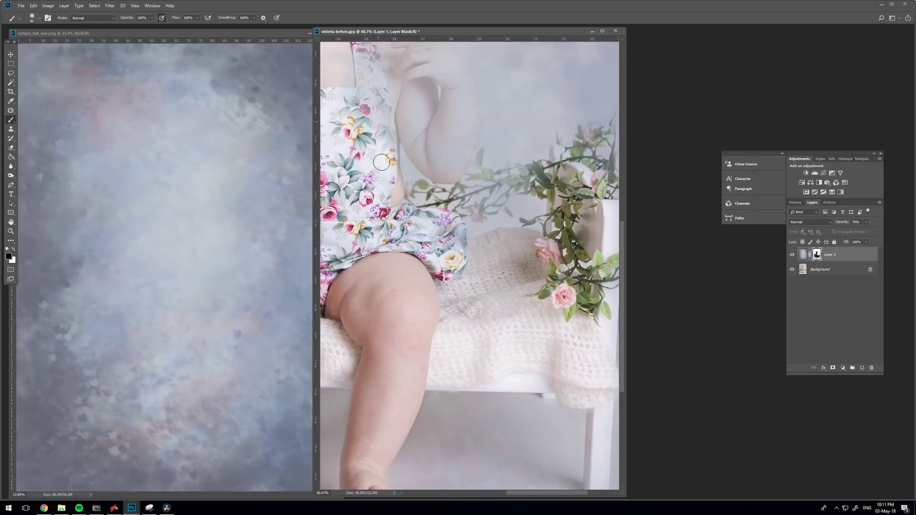
mouse_move(390, 153)
mouse_down()
mouse_move(410, 139)
mouse_move(397, 98)
mouse_move(422, 155)
mouse_move(451, 172)
mouse_up()
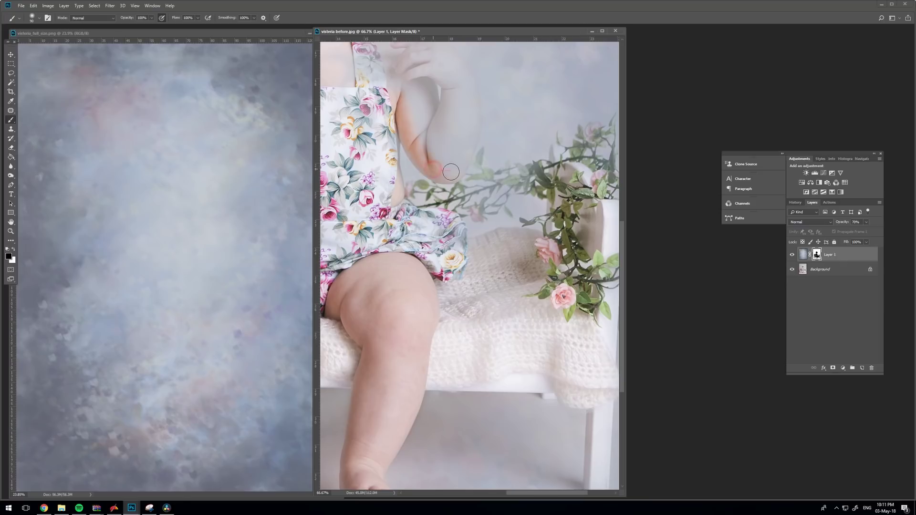
drag(463, 111, 468, 137)
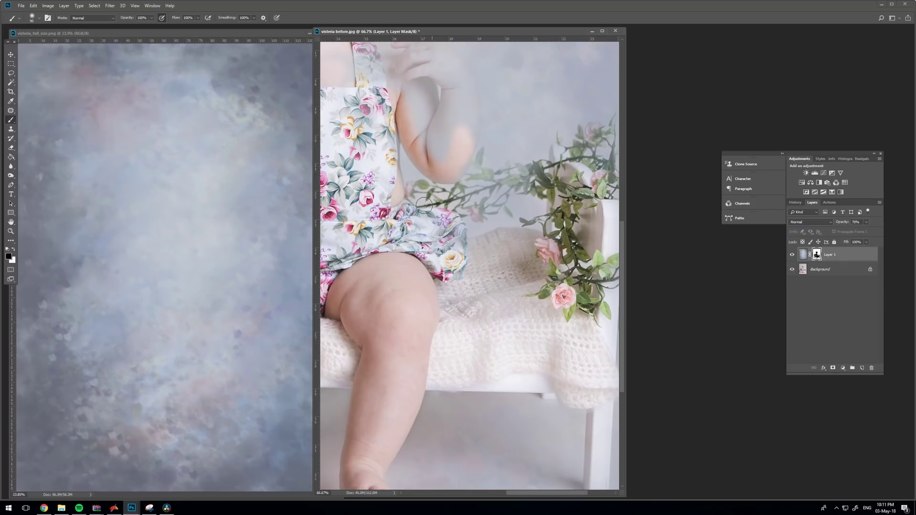
drag(400, 206, 458, 234)
drag(558, 156, 580, 184)
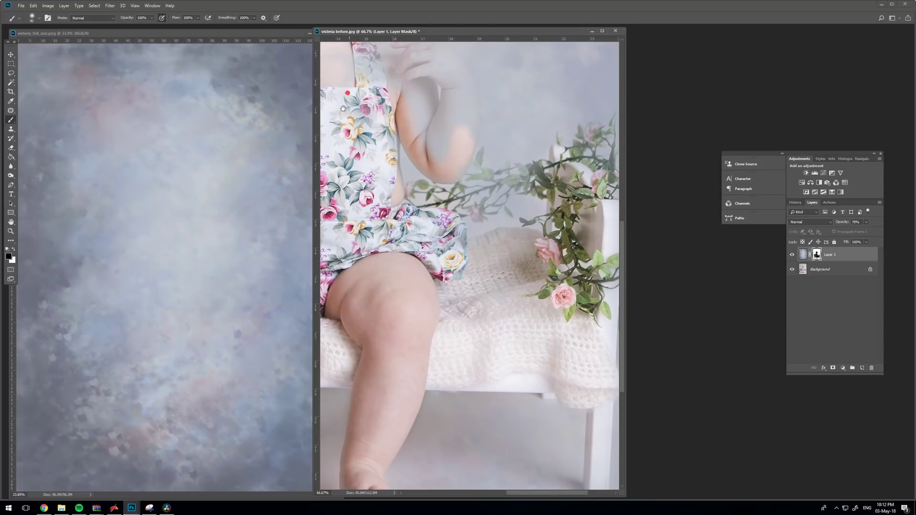
Reveal the forearm, wrist and hand of the raised arm at full brush opacity
drag(347, 100, 317, 201)
mouse_move(478, 276)
mouse_down()
mouse_move(453, 275)
mouse_move(461, 287)
mouse_move(424, 304)
mouse_move(515, 255)
mouse_up()
mouse_move(415, 242)
mouse_down()
mouse_move(424, 201)
mouse_move(394, 262)
mouse_move(410, 236)
mouse_move(420, 256)
mouse_move(407, 265)
mouse_move(394, 257)
mouse_move(403, 232)
mouse_move(379, 197)
mouse_move(386, 179)
mouse_move(351, 200)
mouse_move(361, 178)
mouse_move(402, 190)
mouse_move(404, 218)
mouse_move(389, 206)
mouse_move(421, 223)
mouse_move(418, 179)
mouse_move(413, 224)
mouse_move(443, 222)
mouse_up()
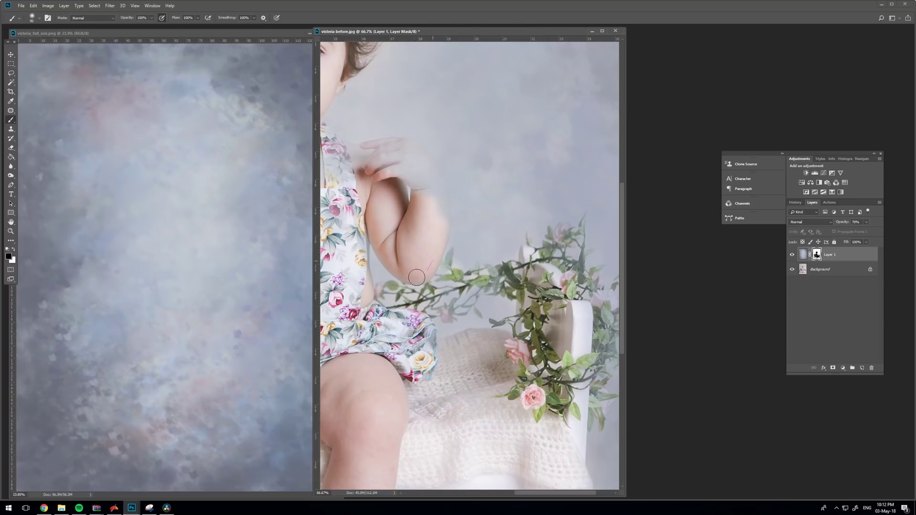
mouse_move(424, 208)
mouse_down()
mouse_move(433, 236)
mouse_move(435, 190)
mouse_move(438, 209)
mouse_up()
mouse_move(434, 174)
mouse_down()
mouse_move(404, 146)
mouse_move(425, 172)
mouse_up()
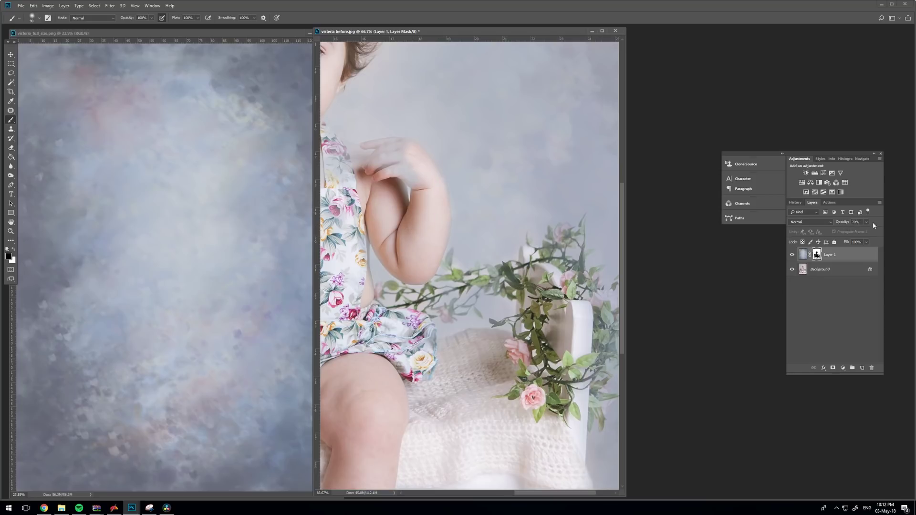
mouse_move(423, 168)
mouse_down()
mouse_move(403, 151)
mouse_move(379, 162)
mouse_move(413, 161)
mouse_move(394, 169)
mouse_move(419, 187)
mouse_move(416, 179)
mouse_move(428, 188)
mouse_move(373, 154)
mouse_move(387, 146)
mouse_move(368, 146)
mouse_move(373, 159)
mouse_move(355, 156)
mouse_move(337, 179)
mouse_move(364, 214)
mouse_move(372, 182)
mouse_move(430, 217)
mouse_move(444, 249)
mouse_up()
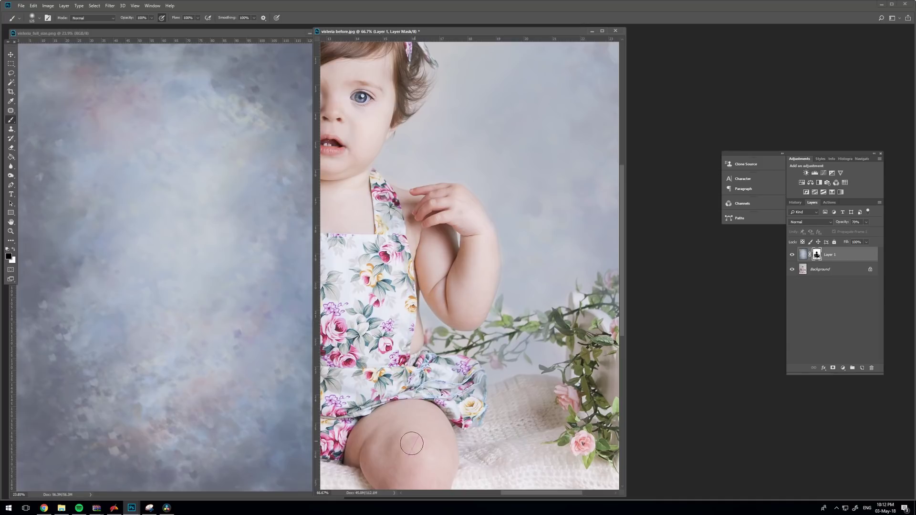
Enlarge the brush to 200 px and clear the remaining overlay from the child's face
drag(403, 227, 441, 283)
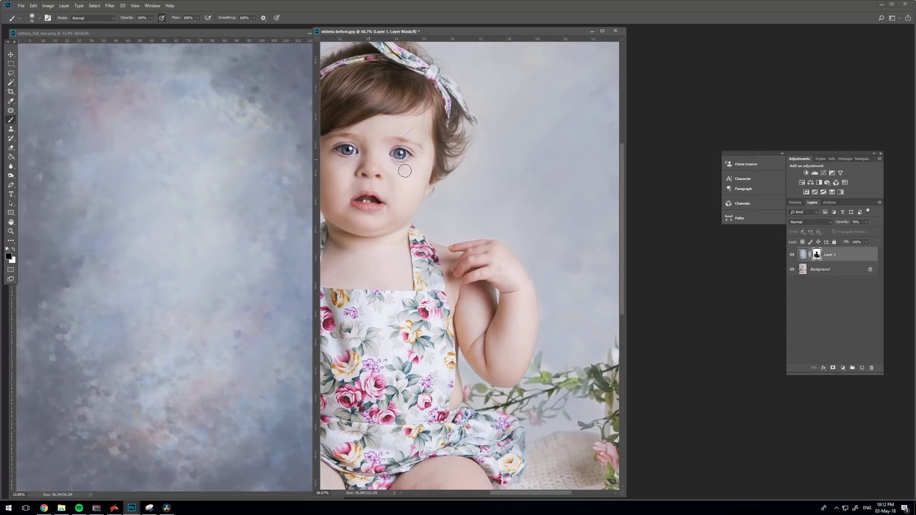
key(])
key(])
key(])
key(])
key(])
key(])
key(])
click(412, 140)
Clear the overlay from the arm holding the maraca, the bench-end garland and the nearby thigh
mouse_move(495, 288)
mouse_down()
mouse_move(539, 232)
mouse_move(696, 172)
mouse_up()
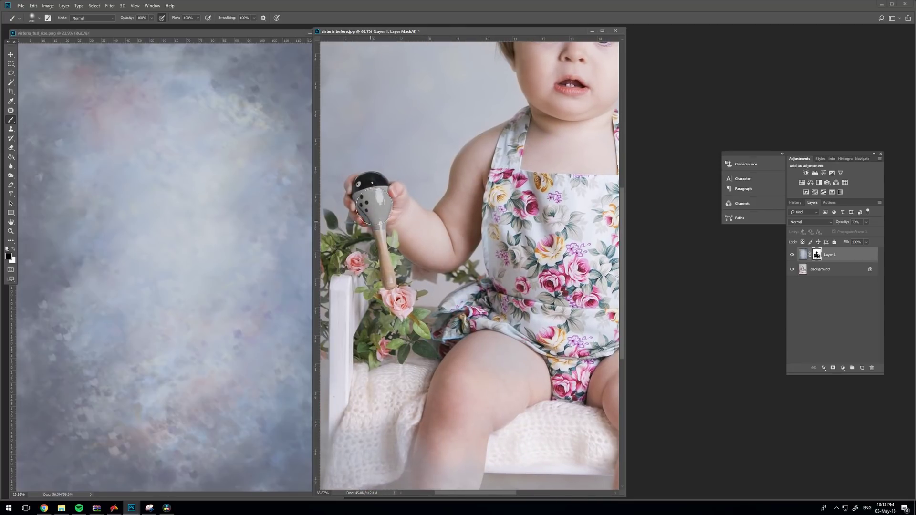
click(395, 220)
click(346, 275)
click(455, 365)
Reveal the bench leg and the hanging blanket corner on the maraca side with a reduced brush
drag(441, 422, 417, 126)
mouse_move(411, 230)
mouse_down()
mouse_move(435, 214)
mouse_move(422, 195)
mouse_move(411, 134)
mouse_move(360, 145)
mouse_move(382, 117)
mouse_move(365, 162)
mouse_up()
key(space)
mouse_move(381, 129)
mouse_down()
mouse_move(450, 107)
mouse_move(368, 193)
mouse_move(362, 177)
mouse_up()
key(bracketleft)
key(bracketleft)
key(bracketleft)
key(bracketleft)
key(bracketleft)
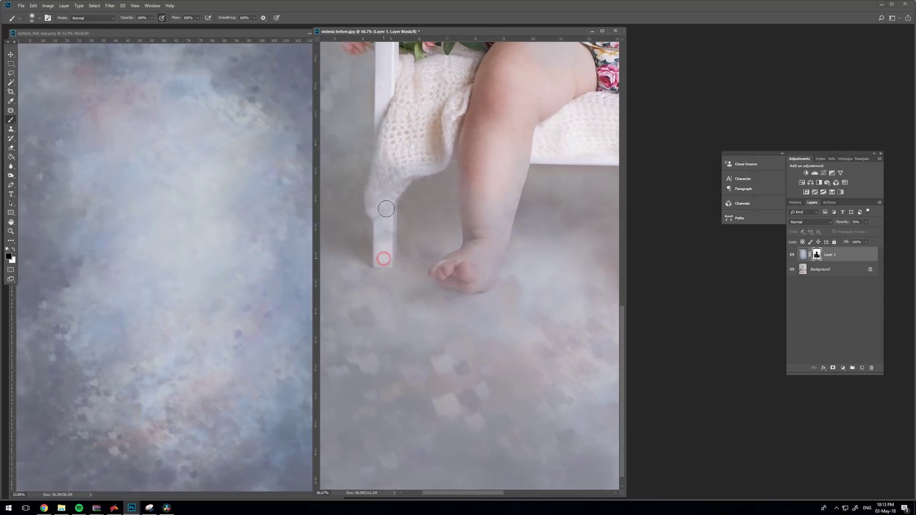
mouse_move(381, 249)
mouse_down()
mouse_move(391, 116)
mouse_move(406, 100)
mouse_up()
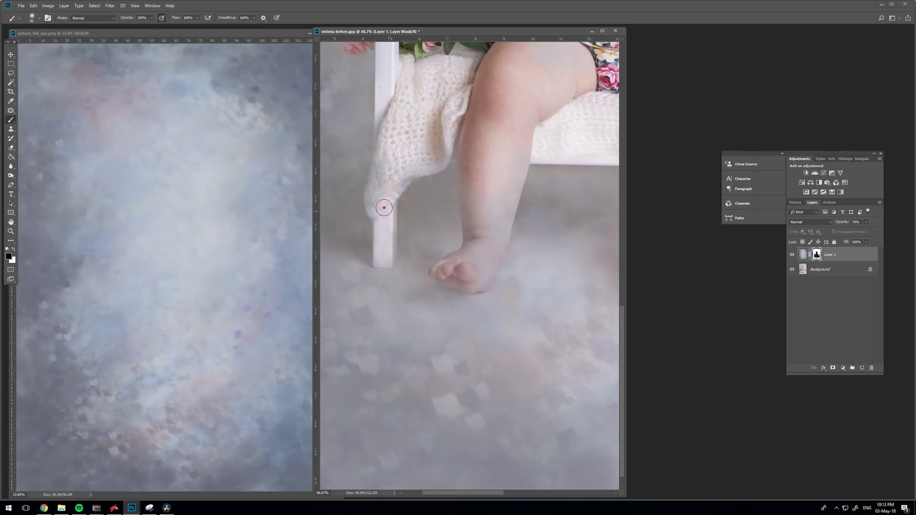
mouse_move(385, 207)
mouse_down()
mouse_move(392, 110)
mouse_move(398, 154)
mouse_move(374, 188)
mouse_move(387, 155)
mouse_move(379, 82)
mouse_move(389, 190)
mouse_move(445, 148)
mouse_move(409, 163)
mouse_move(373, 210)
mouse_move(388, 266)
mouse_up()
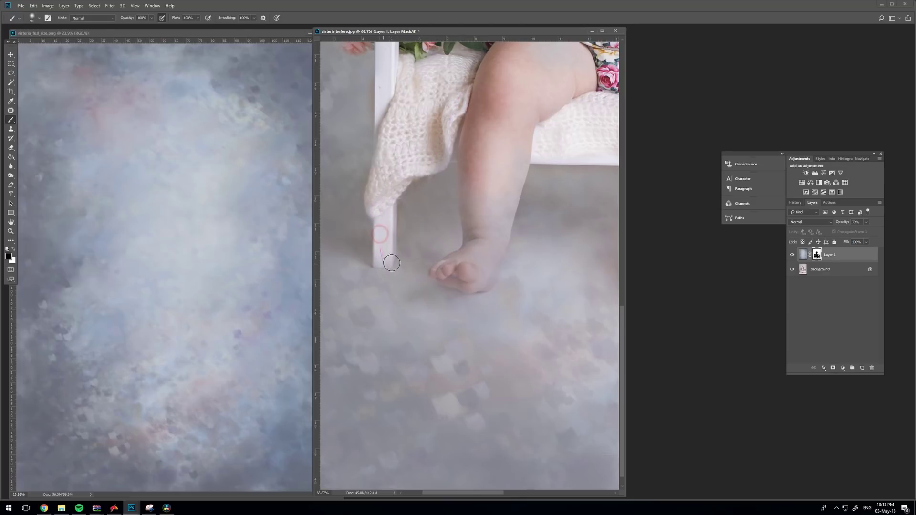
Reveal the calf, ankle and foot beside that bench leg and touch up the foot of the bench leg
click(476, 115)
click(520, 119)
mouse_move(501, 209)
mouse_down()
mouse_move(491, 239)
mouse_move(512, 201)
mouse_move(492, 243)
mouse_move(481, 229)
mouse_move(477, 252)
mouse_move(472, 173)
mouse_up()
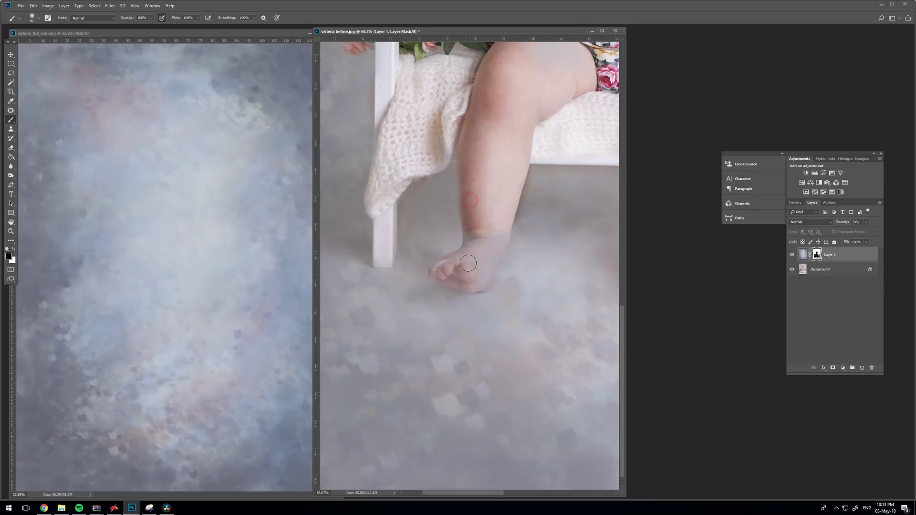
mouse_move(469, 264)
mouse_down()
mouse_move(472, 243)
mouse_move(443, 279)
mouse_move(470, 283)
mouse_move(489, 272)
mouse_move(497, 226)
mouse_move(491, 259)
mouse_move(496, 246)
mouse_move(470, 263)
mouse_move(495, 198)
mouse_move(468, 272)
mouse_move(479, 288)
mouse_move(498, 268)
mouse_move(520, 115)
mouse_move(518, 175)
mouse_move(484, 103)
mouse_up()
mouse_move(485, 103)
mouse_down()
mouse_move(461, 151)
mouse_move(463, 144)
mouse_up()
click(376, 263)
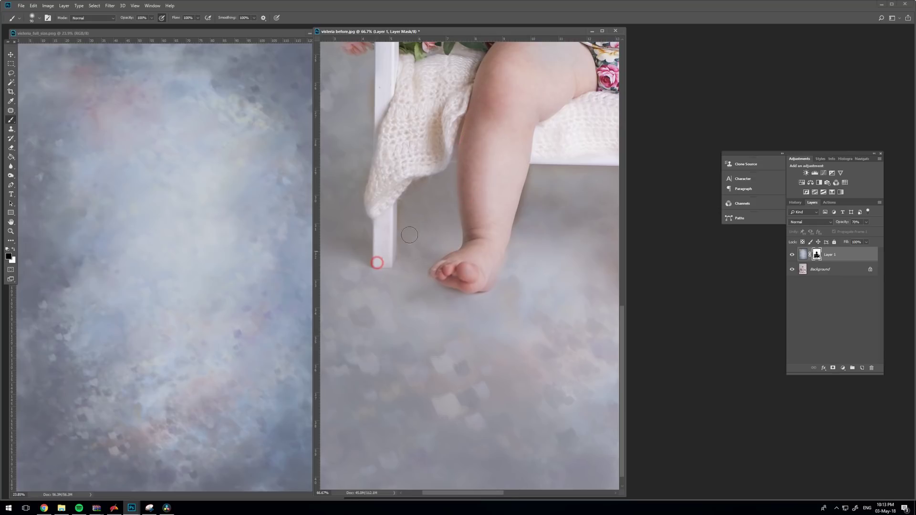
click(474, 271)
drag(482, 268, 469, 199)
key(ctrl+0)
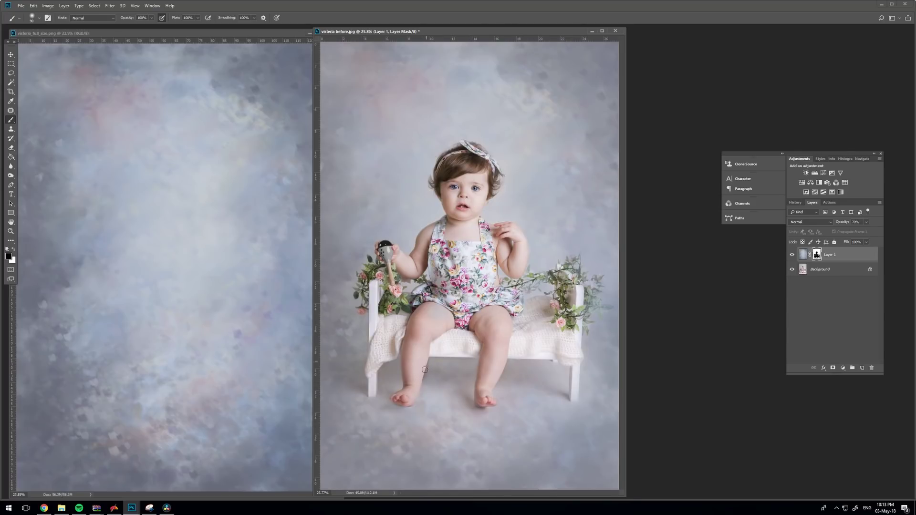
Paint the backdrop back in along the calf's inner edge with a white brush at 27% opacity
click(11, 231)
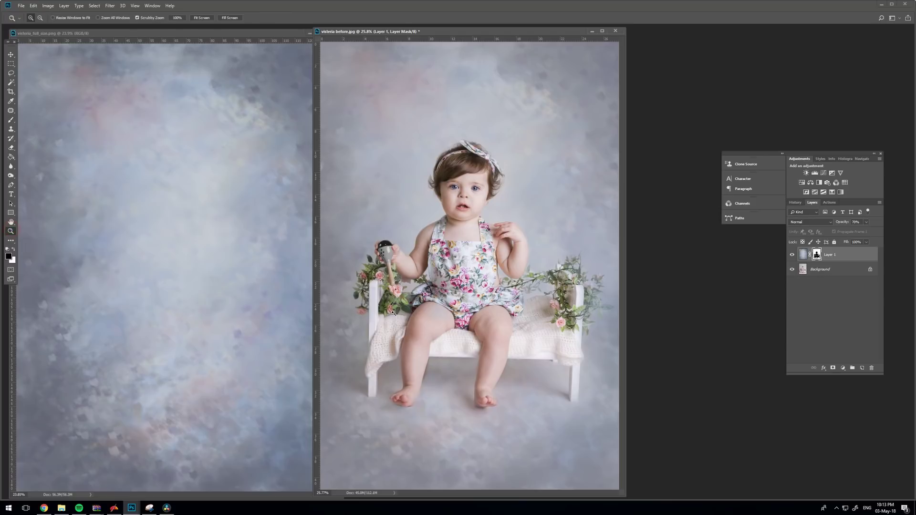
click(422, 357)
click(422, 357)
click(424, 356)
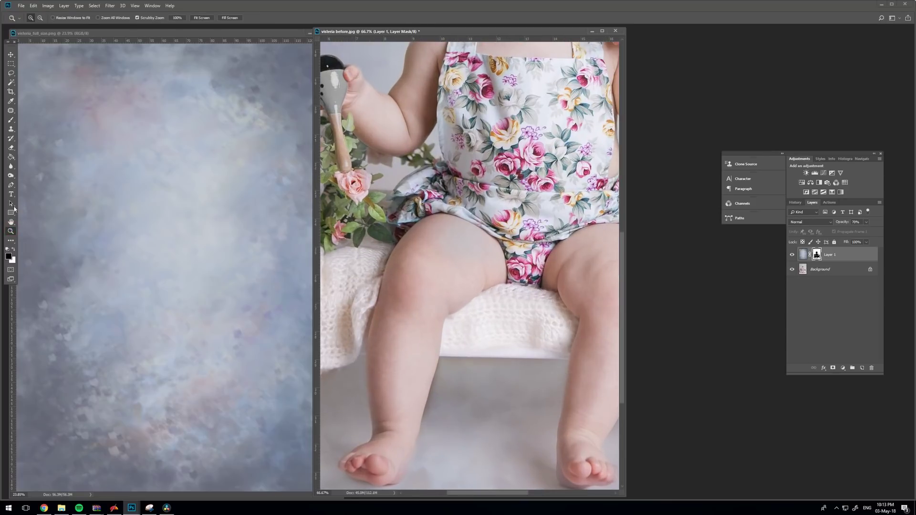
click(14, 249)
click(10, 120)
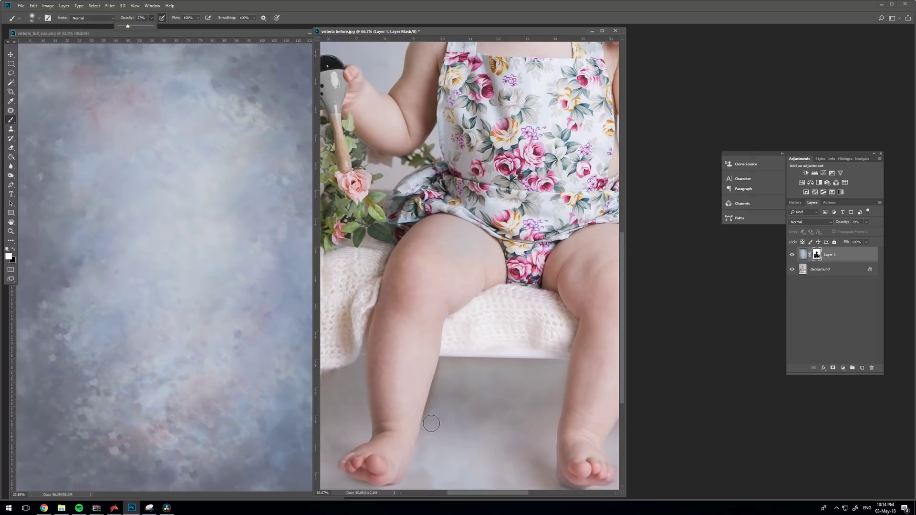
drag(430, 424, 436, 383)
mouse_move(429, 409)
mouse_down()
mouse_move(438, 365)
mouse_move(431, 434)
mouse_move(420, 427)
mouse_move(440, 376)
mouse_up()
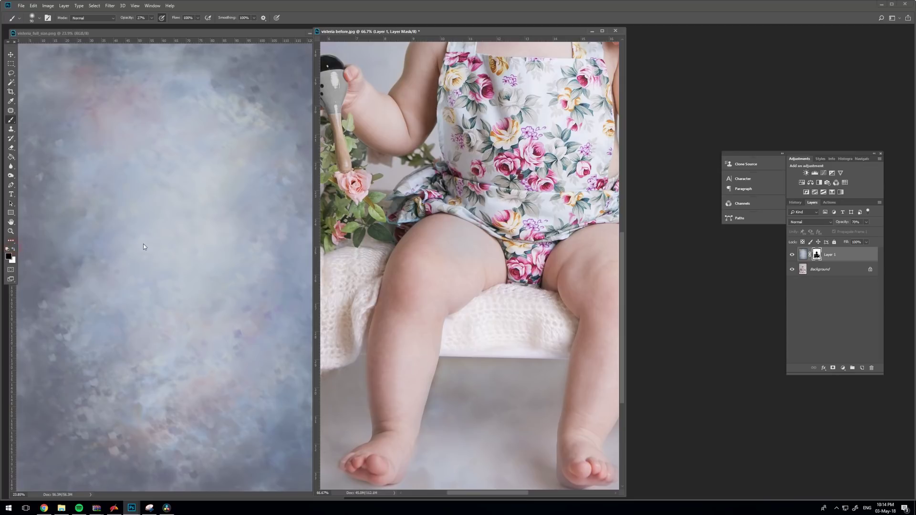
Touch up the calf's inner edge with a smaller black brush
key([)
key([)
key([)
mouse_move(419, 401)
mouse_down()
mouse_move(426, 366)
mouse_move(418, 397)
mouse_up()
Set the brush opacity to 100% and clear the remaining haze from the thighs with a larger brush
click(151, 19)
key(bracketright)
key(bracketright)
key(bracketright)
key(bracketright)
key(bracketright)
key(bracketright)
key(bracketright)
drag(443, 258, 480, 230)
mouse_move(478, 137)
mouse_down()
mouse_move(506, 186)
mouse_move(582, 195)
mouse_move(548, 253)
mouse_up()
scroll(419, 374, down, 5)
Reveal the toes and feet of both legs with a smaller brush
key(bracketleft)
key(bracketleft)
key(bracketleft)
key(bracketleft)
key(bracketleft)
key(bracketleft)
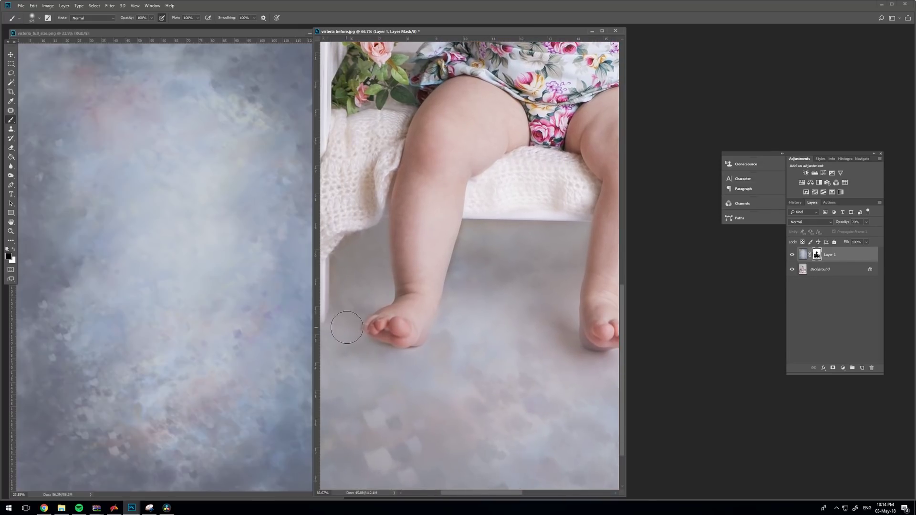
click(365, 329)
drag(364, 329, 396, 323)
drag(594, 312, 544, 282)
click(556, 302)
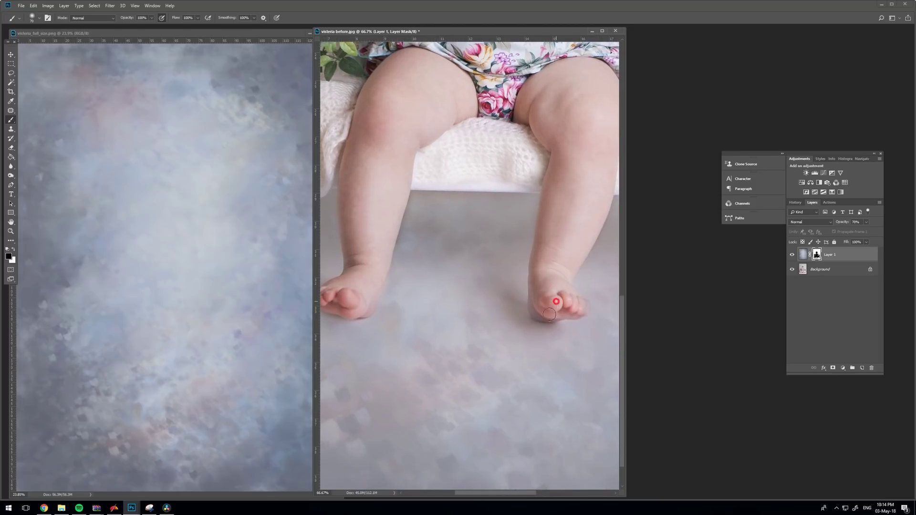
click(554, 266)
Examine the mask edges around the romper, arms, face and hair, and view the whole portrait
drag(528, 170, 506, 297)
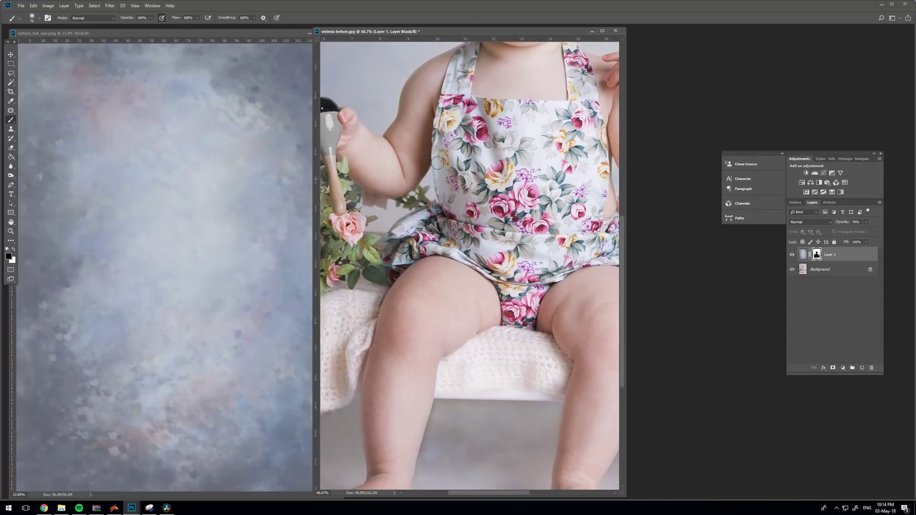
drag(421, 186, 450, 292)
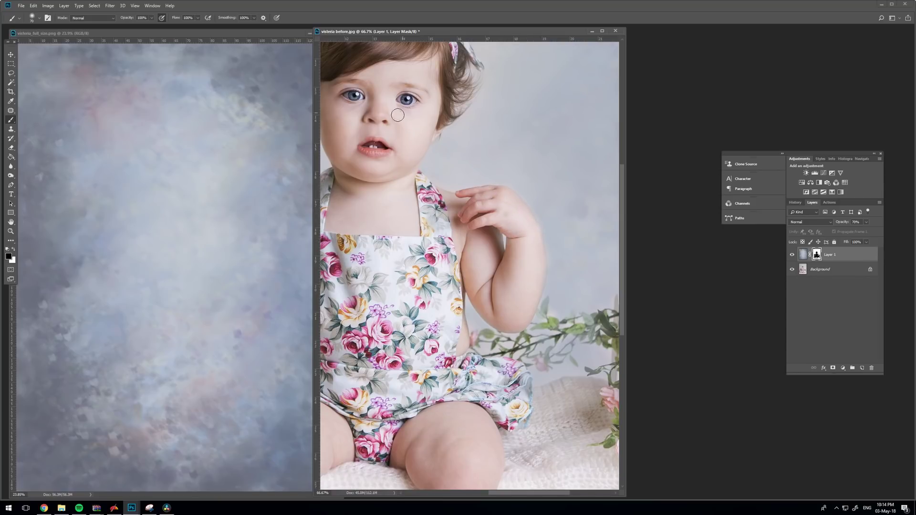
drag(395, 117, 418, 216)
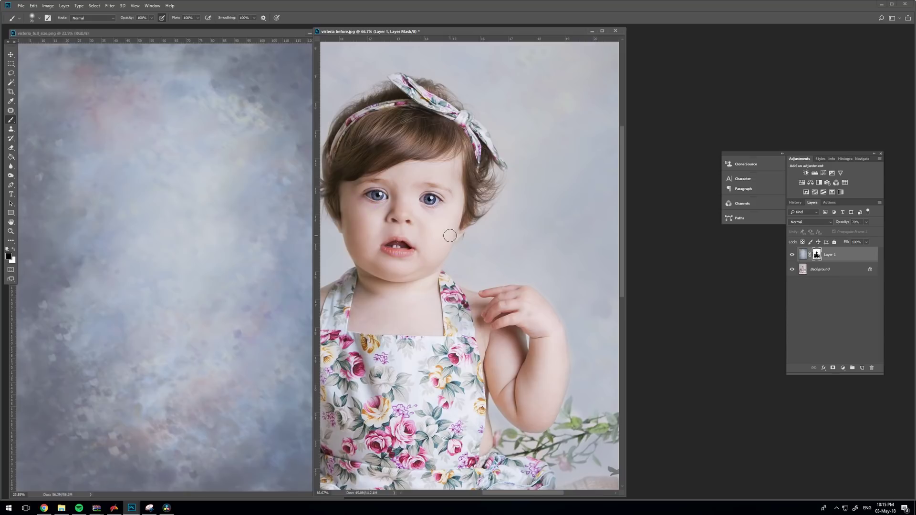
key(ctrl+0)
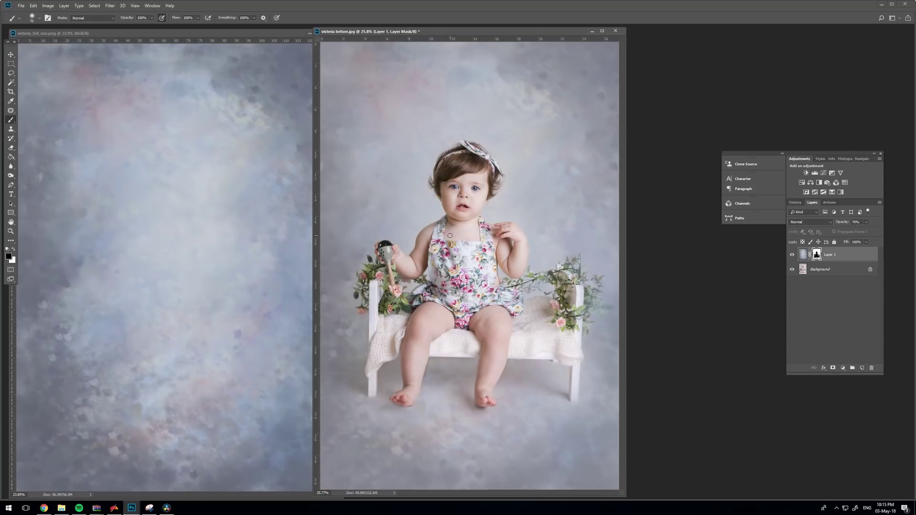
Try Layer 1 at 100% opacity, and settle the backdrop layer's opacity at 72%
click(866, 222)
drag(868, 232, 885, 234)
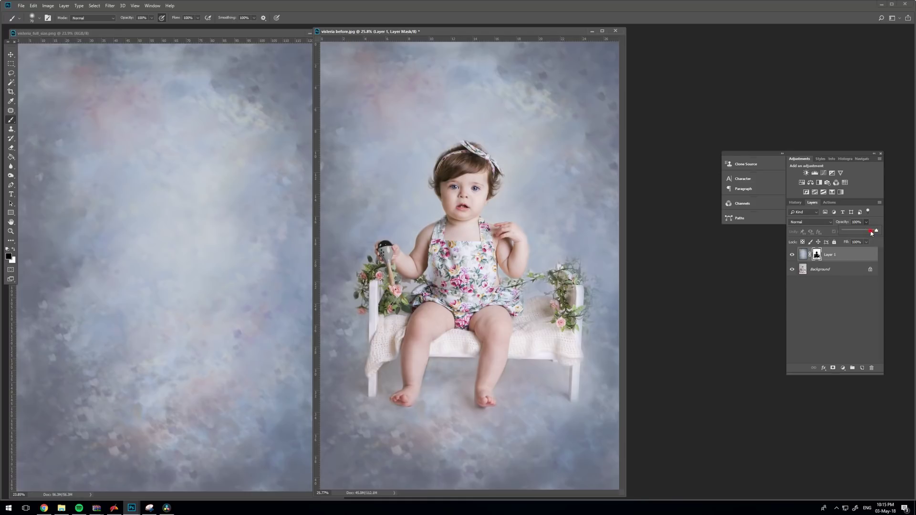
click(871, 233)
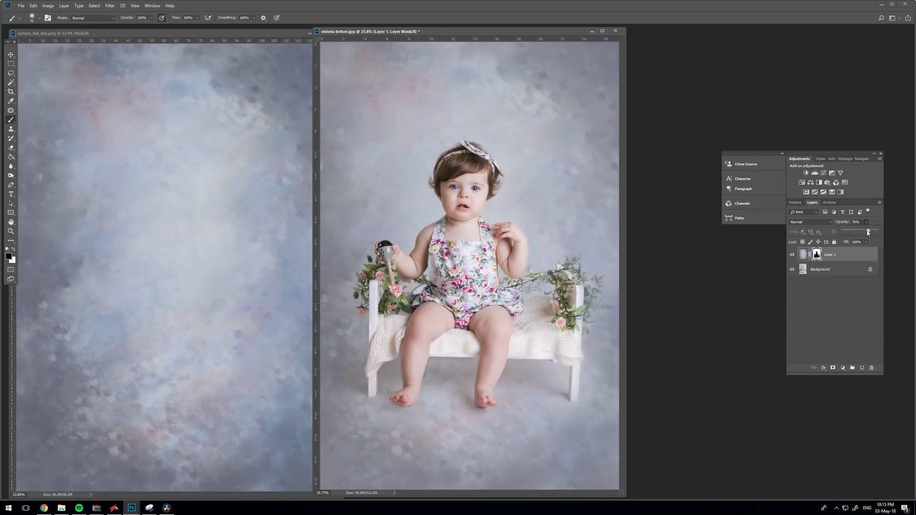
drag(868, 232, 866, 233)
Reveal the garland leaves around the bench post beside the raised arm, restoring the backdrop with white where needed
click(564, 319)
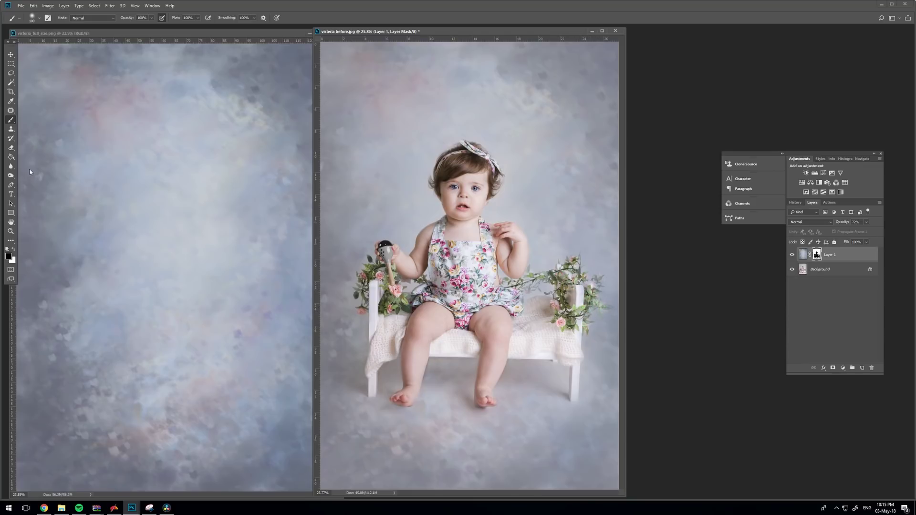
click(11, 249)
drag(590, 282, 594, 287)
click(13, 249)
drag(576, 289, 565, 276)
Flatten the image into a single background layer
click(64, 5)
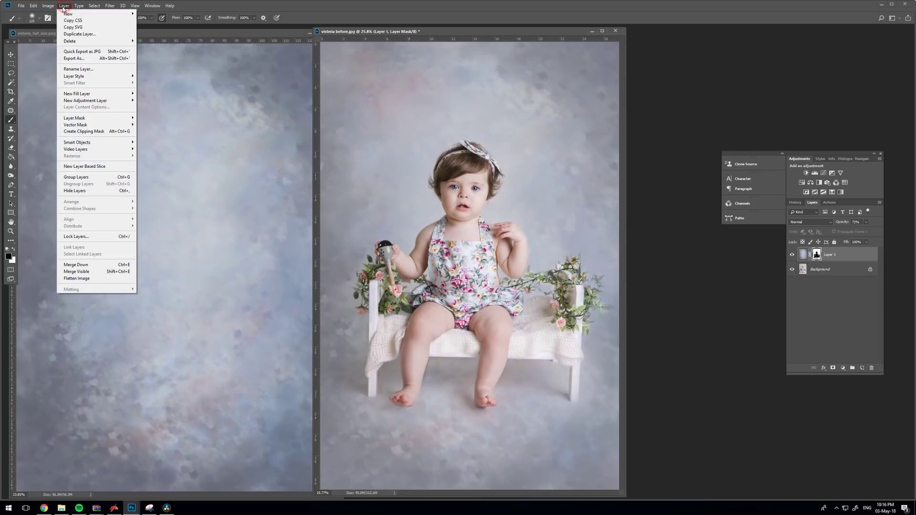
click(91, 280)
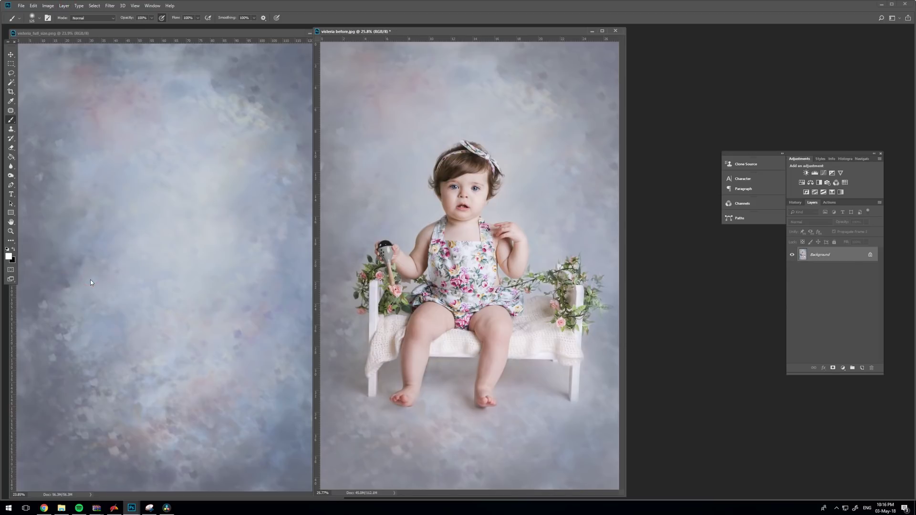